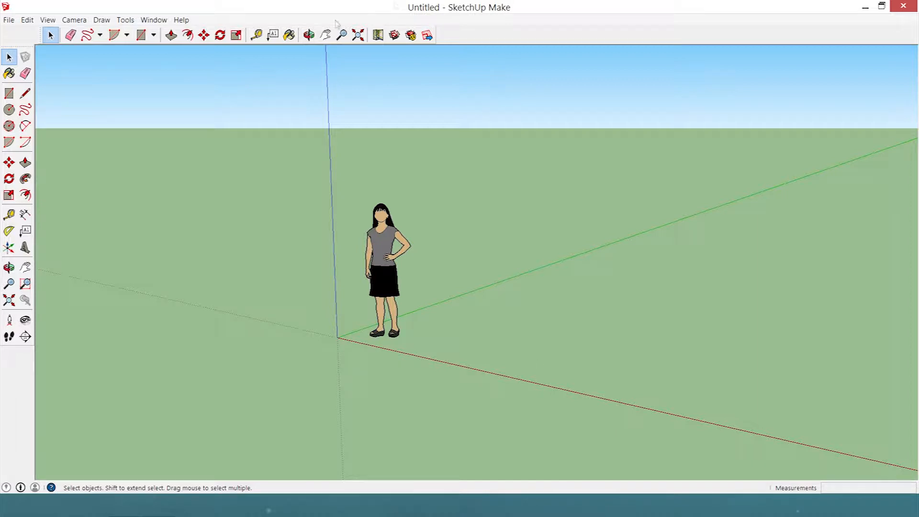
# Draw a ground rectangle about 2.75 by 1.83 m across the red axis and push/pull it up about 2.10 m.
pyautogui.click(141, 34)
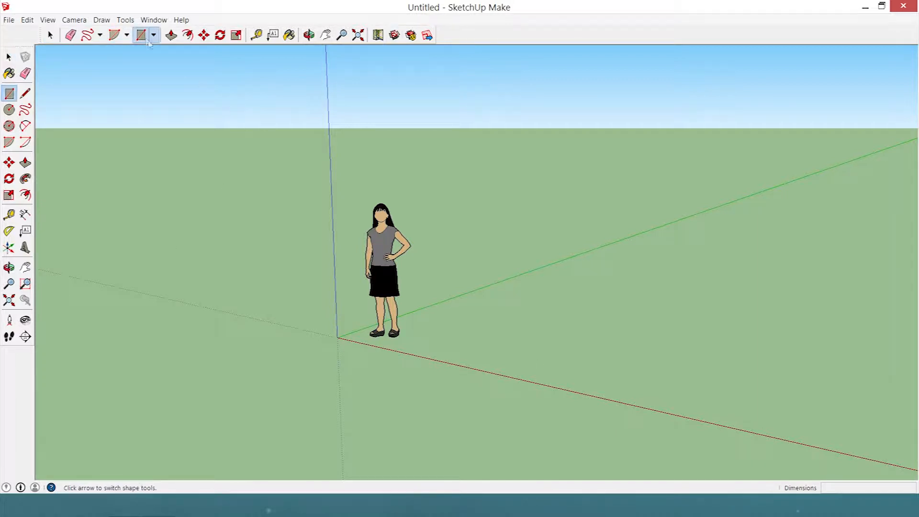
pyautogui.click(517, 329)
pyautogui.click(680, 428)
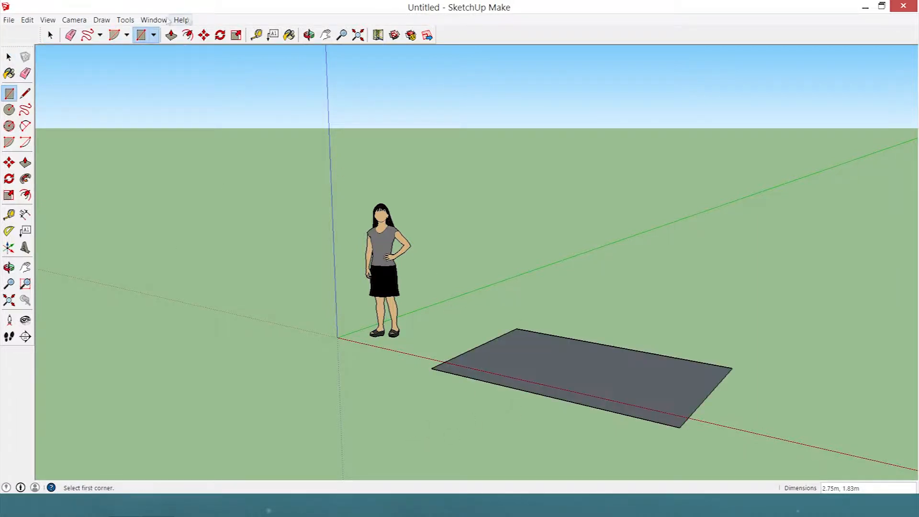
pyautogui.click(171, 35)
pyautogui.moveTo(572, 386); pyautogui.dragTo(493, 185)
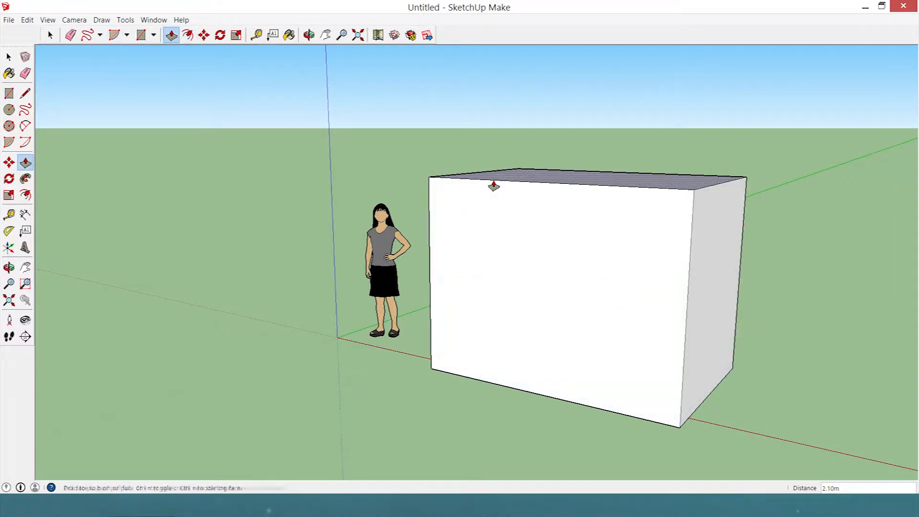
# Start the Paint Bucket and browse the Material Symbols, Markers and Wood material collections.
pyautogui.moveTo(493, 185); pyautogui.dragTo(395, 151, button='middle')
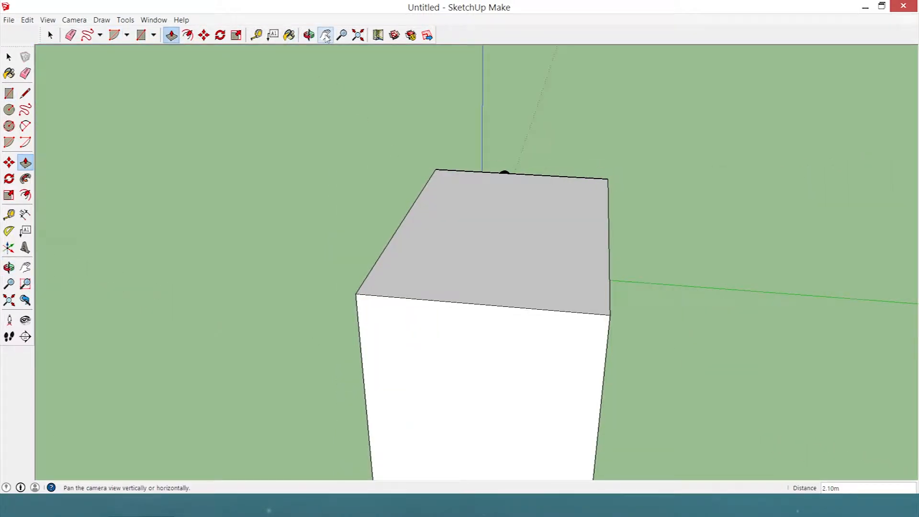
pyautogui.click(289, 35)
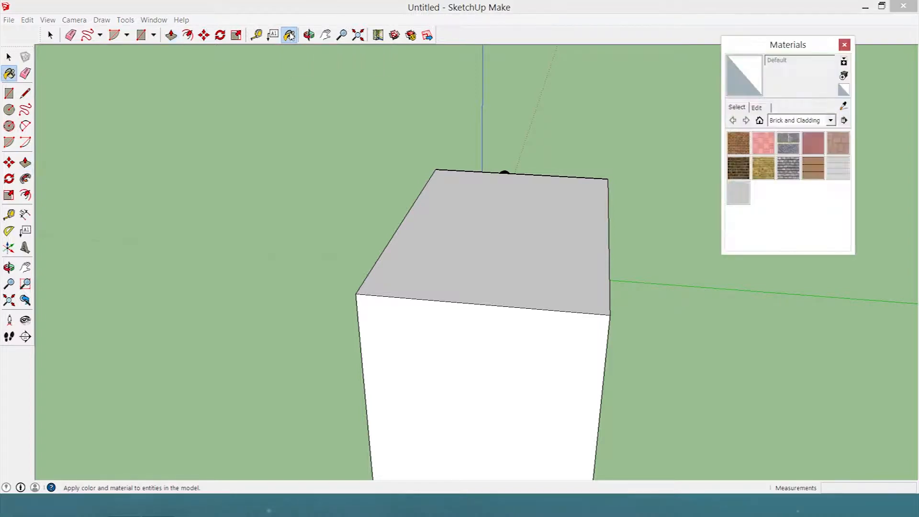
pyautogui.click(831, 120)
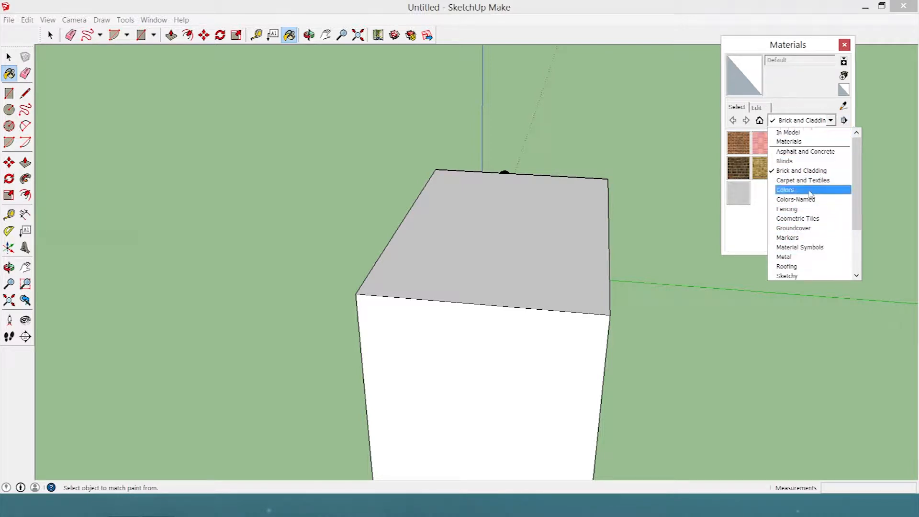
pyautogui.scroll(-3, 812, 201)
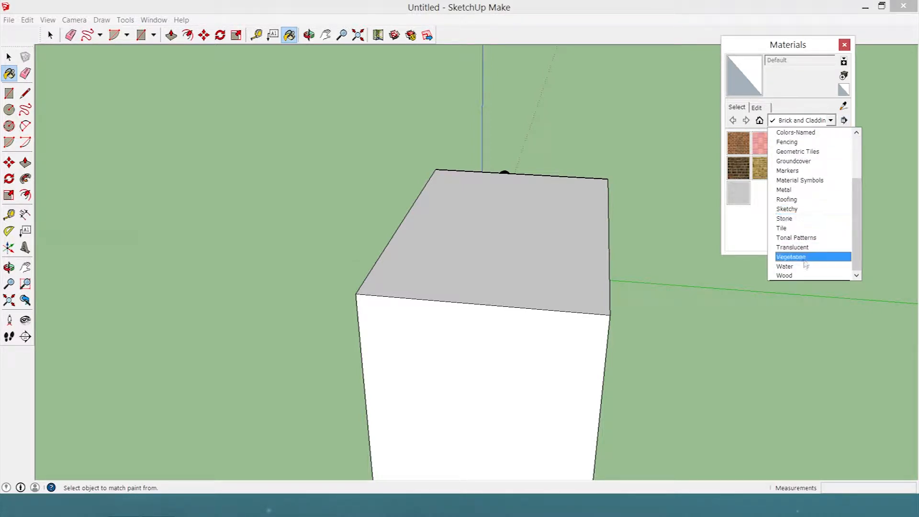
pyautogui.click(810, 180)
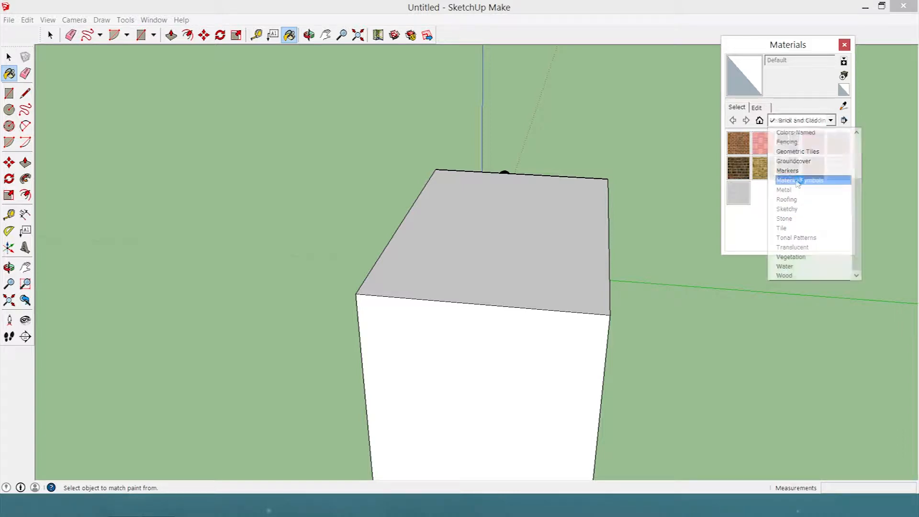
pyautogui.click(833, 120)
pyautogui.click(795, 171)
pyautogui.click(820, 124)
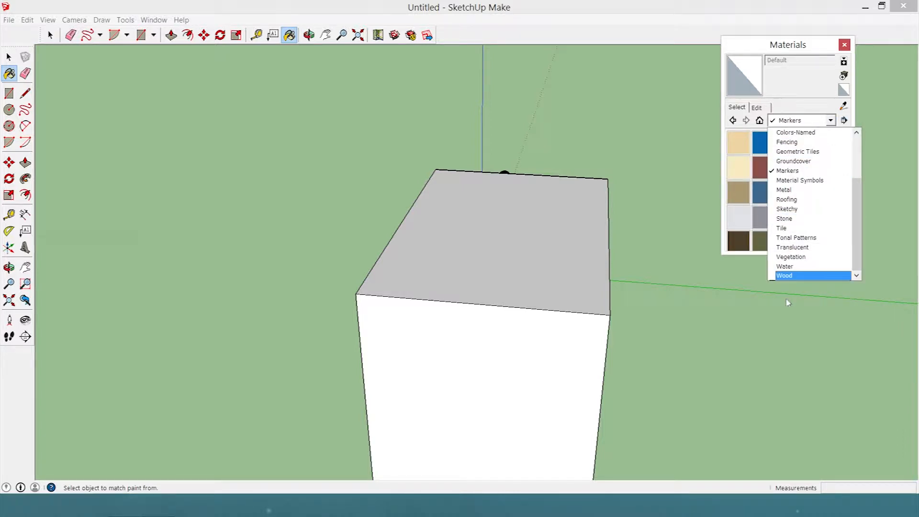
pyautogui.click(787, 276)
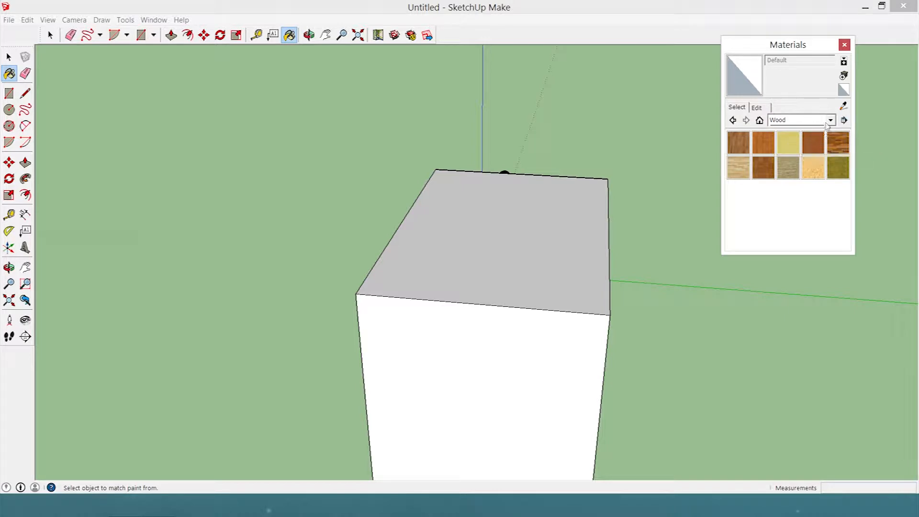
# Paint the box's top and the adjacent end face with Brick_Tumbled from the Brick and Cladding collection.
pyautogui.click(830, 120)
pyautogui.scroll(3, 817, 175)
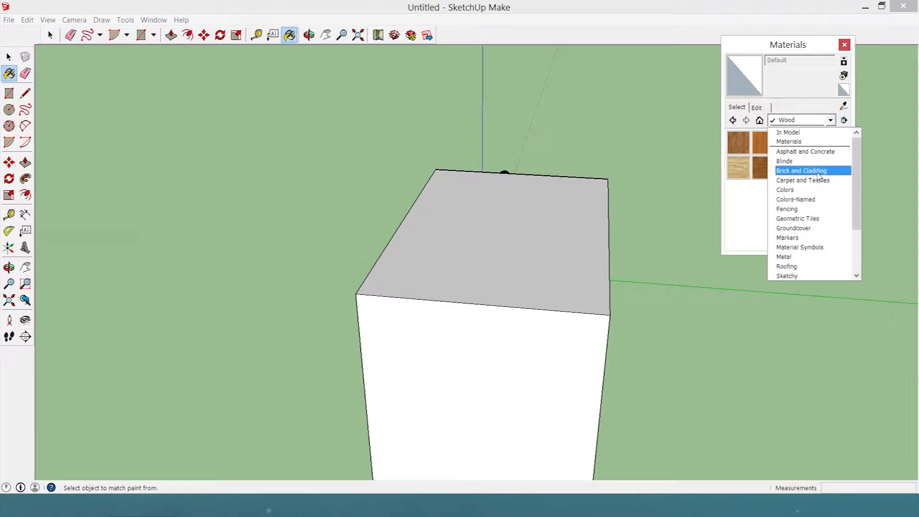
pyautogui.click(818, 171)
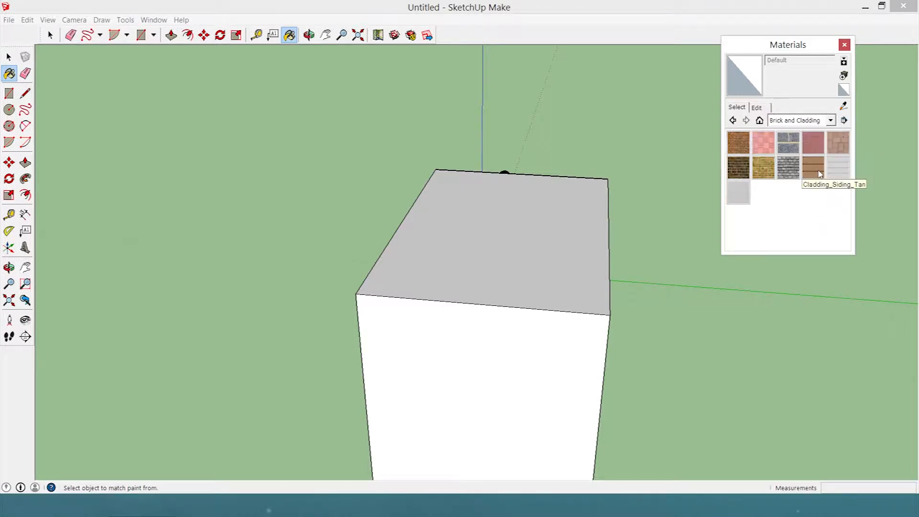
pyautogui.click(784, 174)
pyautogui.click(578, 198)
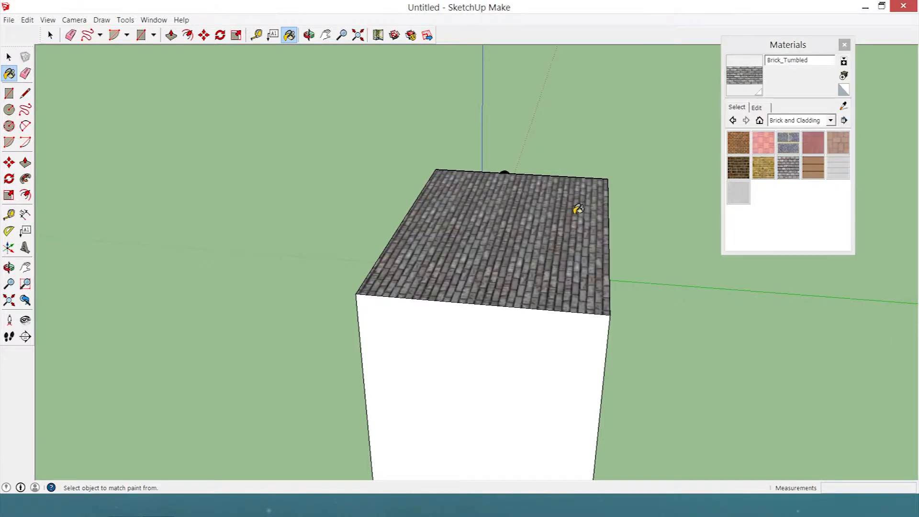
pyautogui.click(509, 322)
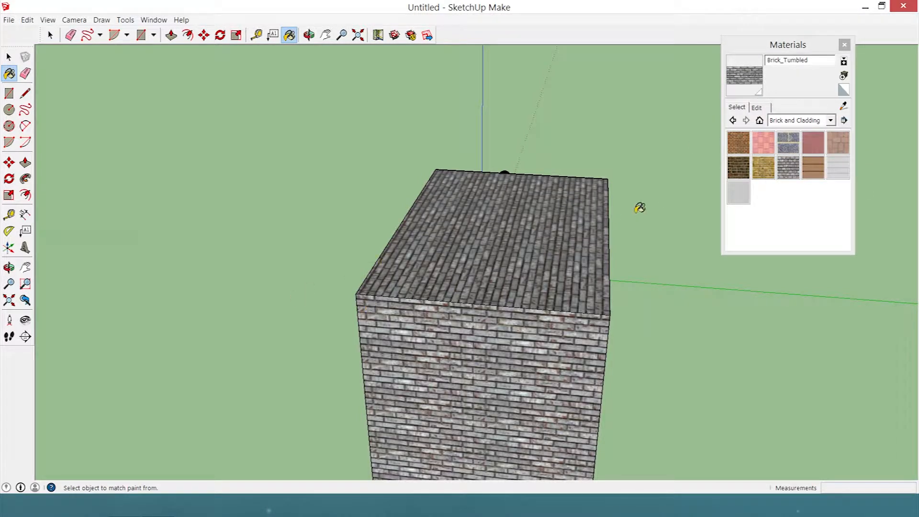
# Paint the remaining walls and the underside of the box with Brick_Tumbled.
pyautogui.moveTo(640, 205); pyautogui.dragTo(800, 217, button='middle')
pyautogui.click(502, 286)
pyautogui.moveTo(504, 283); pyautogui.dragTo(837, 172, button='middle')
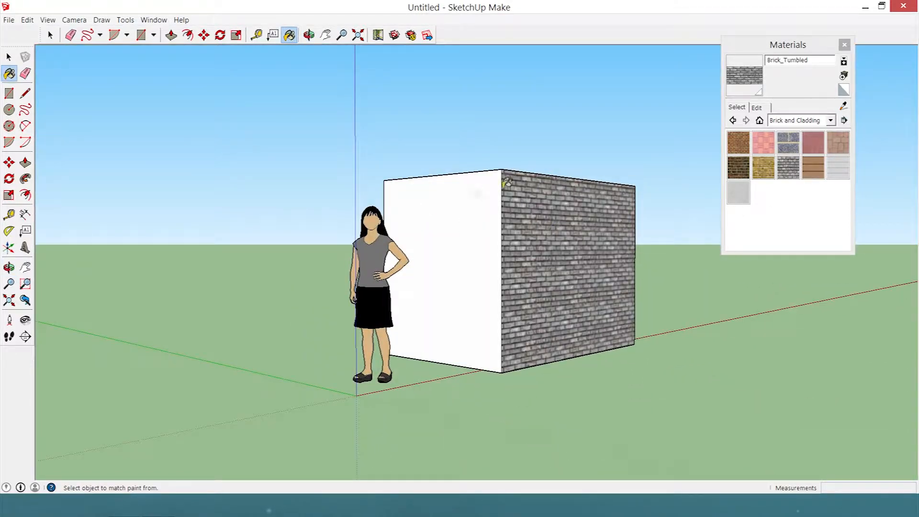
pyautogui.click(457, 206)
pyautogui.moveTo(457, 206)
pyautogui.mouseDown(button='middle')
pyautogui.moveTo(603, 186)
pyautogui.moveTo(805, 184)
pyautogui.mouseUp(button='middle')
pyautogui.click(407, 257)
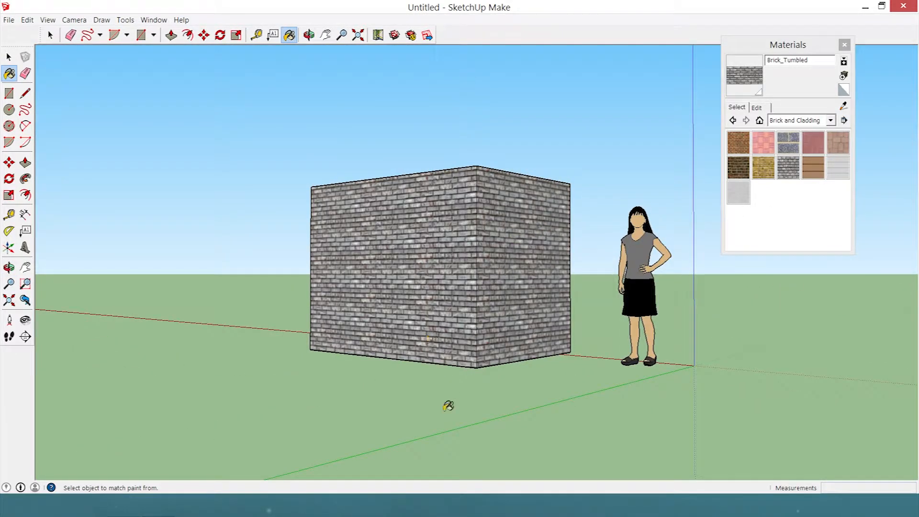
pyautogui.moveTo(447, 408); pyautogui.dragTo(517, 191, button='middle')
pyautogui.click(471, 264)
pyautogui.moveTo(470, 265); pyautogui.dragTo(179, 322, button='middle')
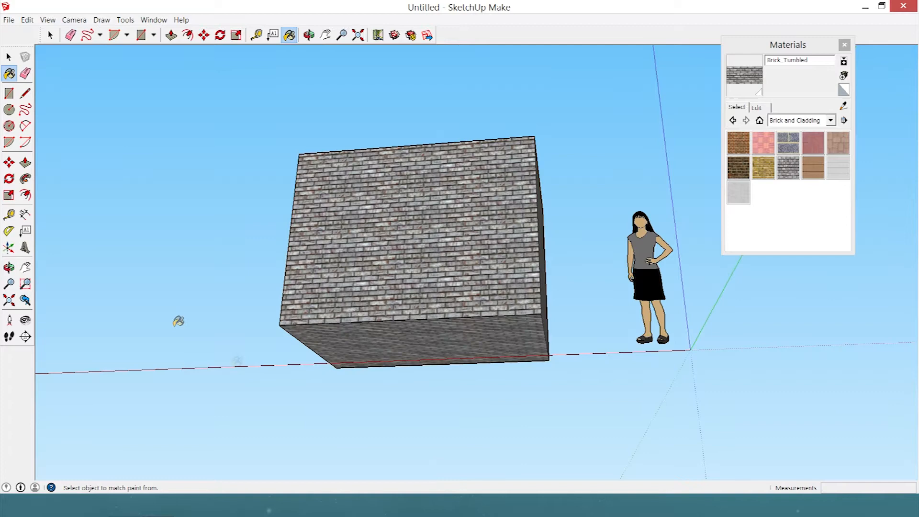
# Draw a rectangle about 1.32 by 0.88 m on a long wall of the box and paint it with Brick_Rough_Dark.
pyautogui.click(15, 95)
pyautogui.click(383, 171)
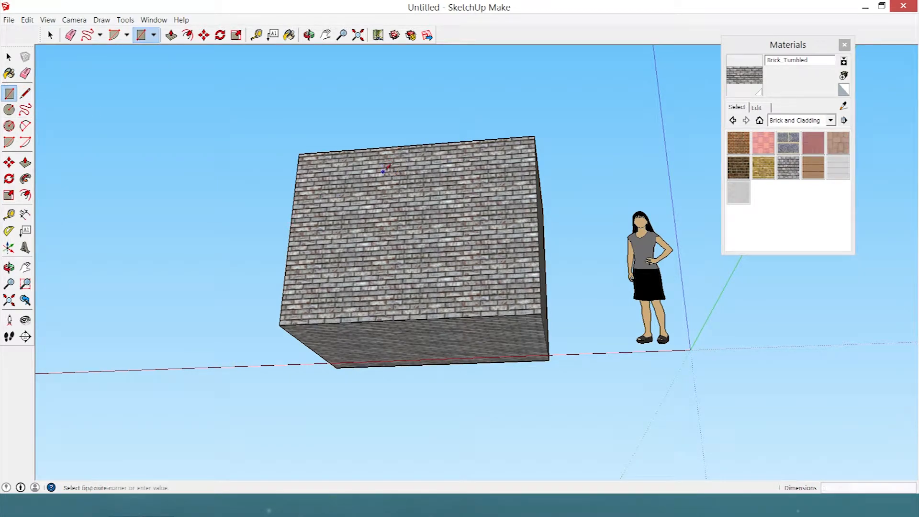
pyautogui.click(456, 276)
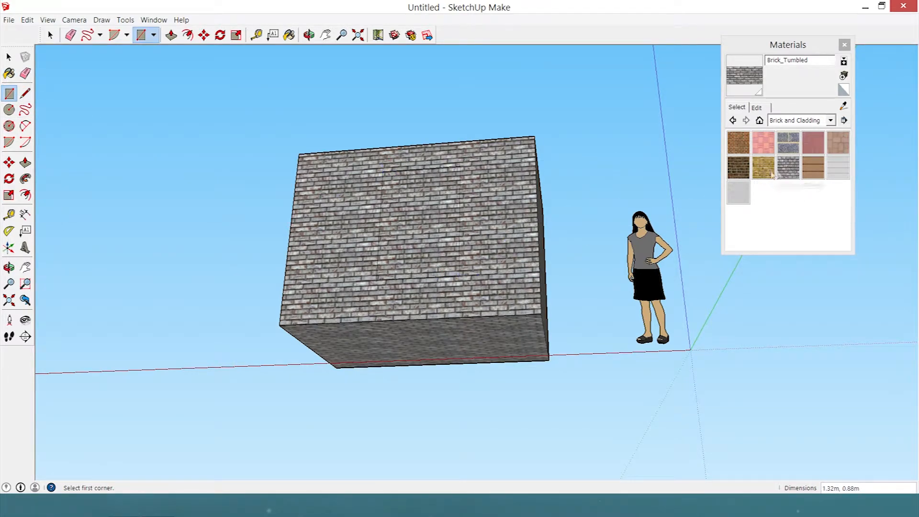
pyautogui.click(738, 167)
pyautogui.click(419, 222)
pyautogui.moveTo(334, 213)
pyautogui.mouseDown(button='middle')
pyautogui.moveTo(397, 243)
pyautogui.moveTo(324, 305)
pyautogui.mouseUp(button='middle')
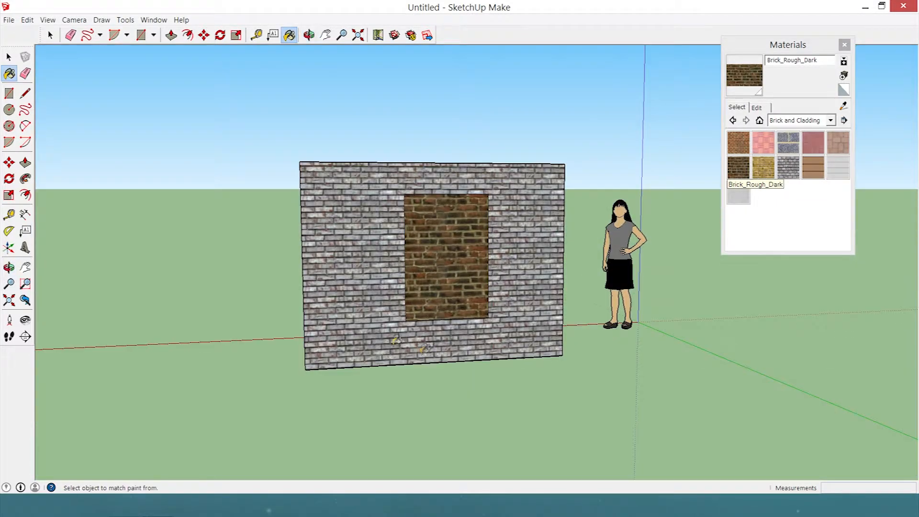
pyautogui.click(396, 341)
pyautogui.hotkey('ctrl', 'z')
pyautogui.press('alt')
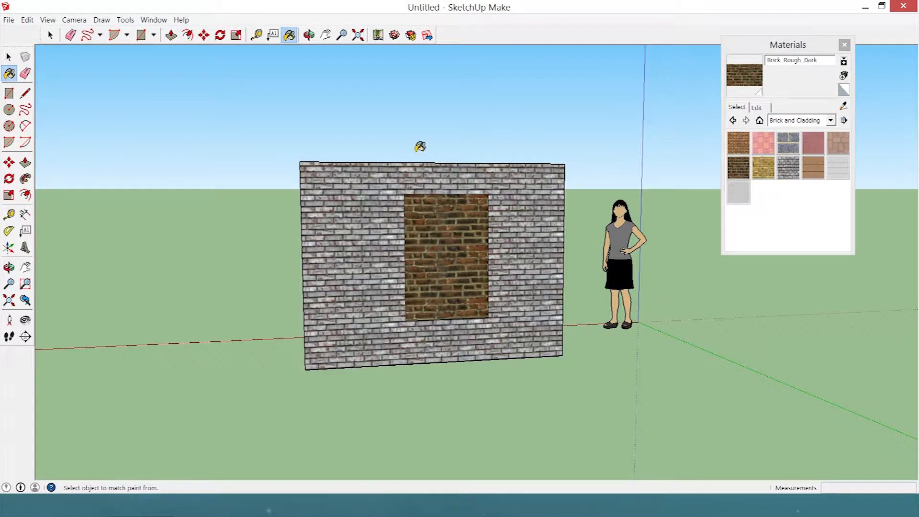
# Paint the box's top, its walls and the dark brick rectangle with Fencing_Lattice_Natural from the Fencing collection.
pyautogui.moveTo(273, 144)
pyautogui.mouseDown(button='middle')
pyautogui.moveTo(415, 261)
pyautogui.moveTo(413, 326)
pyautogui.mouseUp(button='middle')
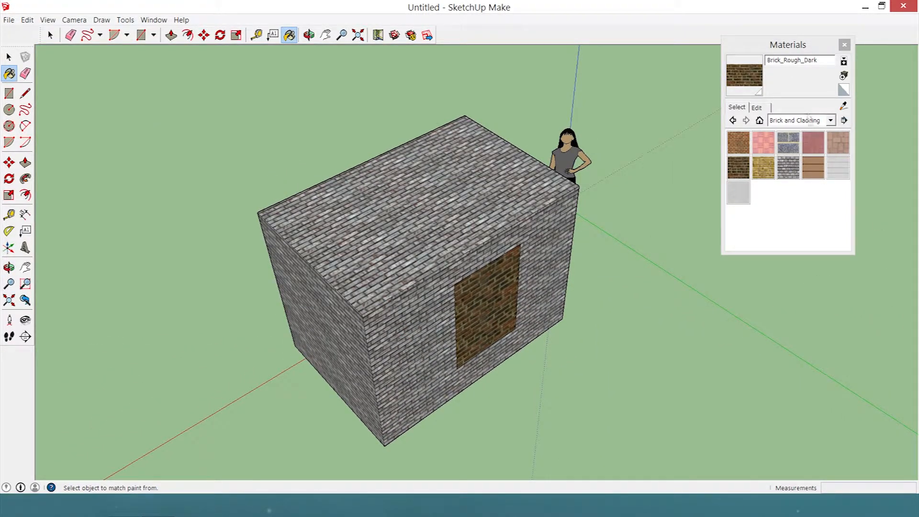
pyautogui.click(809, 120)
pyautogui.click(790, 171)
pyautogui.click(813, 142)
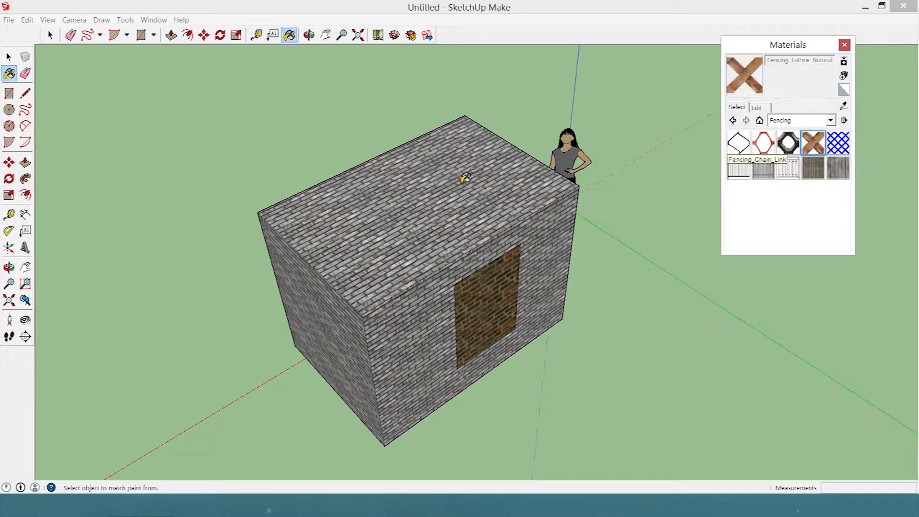
pyautogui.click(465, 180)
pyautogui.click(358, 364)
pyautogui.click(425, 365)
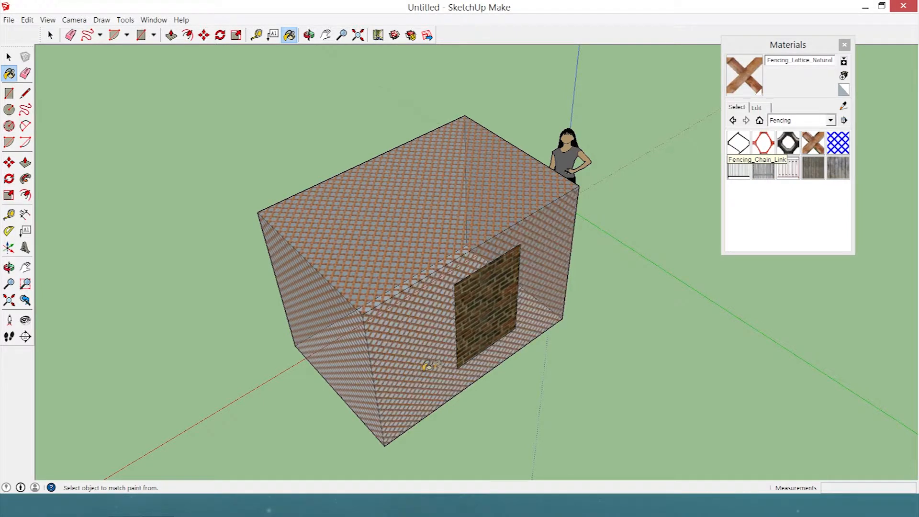
pyautogui.click(475, 333)
pyautogui.moveTo(474, 333)
pyautogui.mouseDown(button='middle')
pyautogui.moveTo(628, 217)
pyautogui.moveTo(499, 266)
pyautogui.mouseUp(button='middle')
pyautogui.click(498, 267)
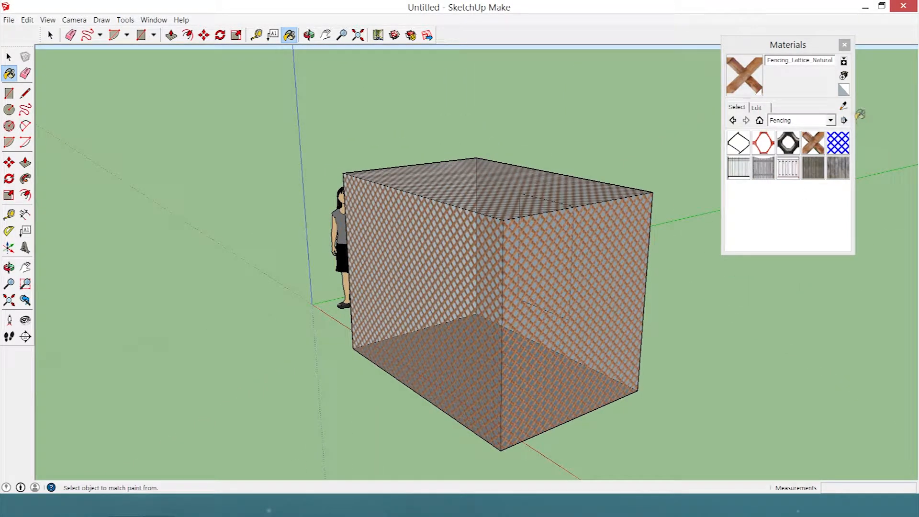
# Create a new material from the lattice texture, recoloured green with its opacity lowered to 0.
pyautogui.click(844, 77)
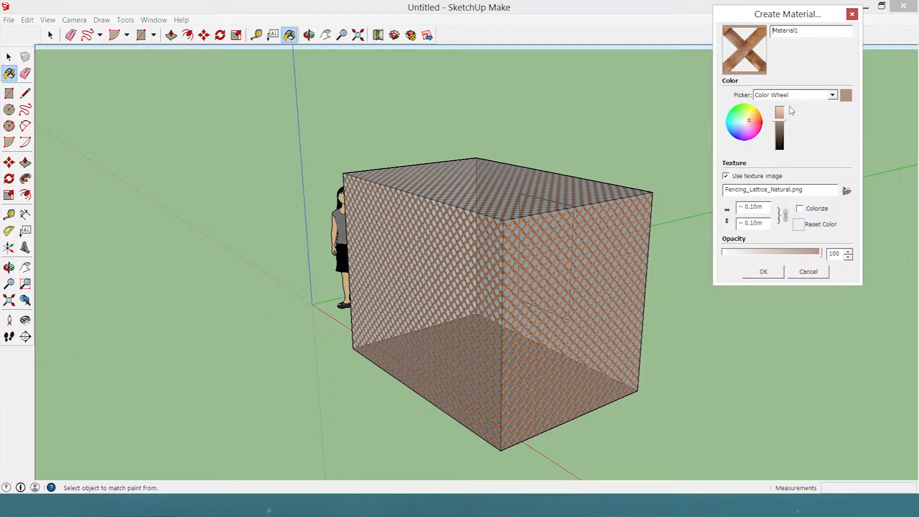
pyautogui.moveTo(783, 120)
pyautogui.mouseDown()
pyautogui.moveTo(781, 141)
pyautogui.moveTo(785, 131)
pyautogui.moveTo(738, 117)
pyautogui.mouseUp()
pyautogui.moveTo(785, 135)
pyautogui.mouseDown()
pyautogui.moveTo(781, 114)
pyautogui.moveTo(780, 138)
pyautogui.moveTo(777, 122)
pyautogui.mouseUp()
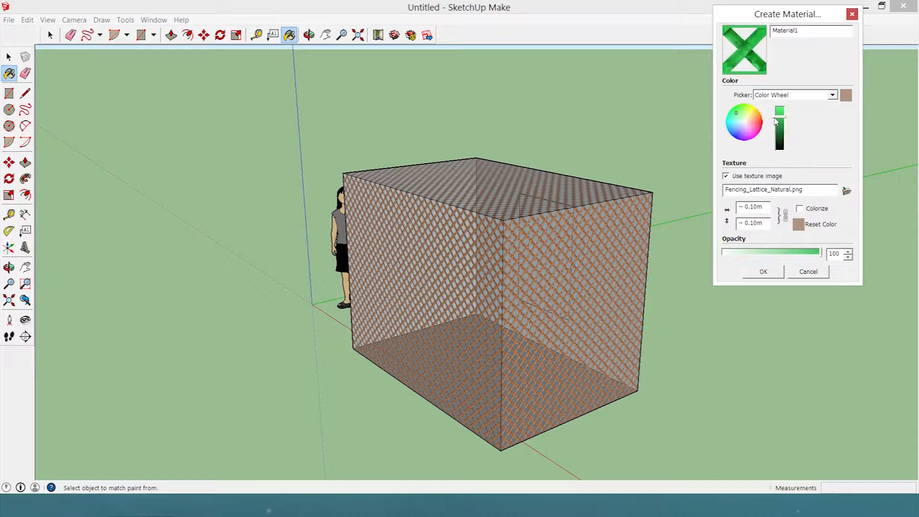
pyautogui.click(777, 95)
pyautogui.click(776, 101)
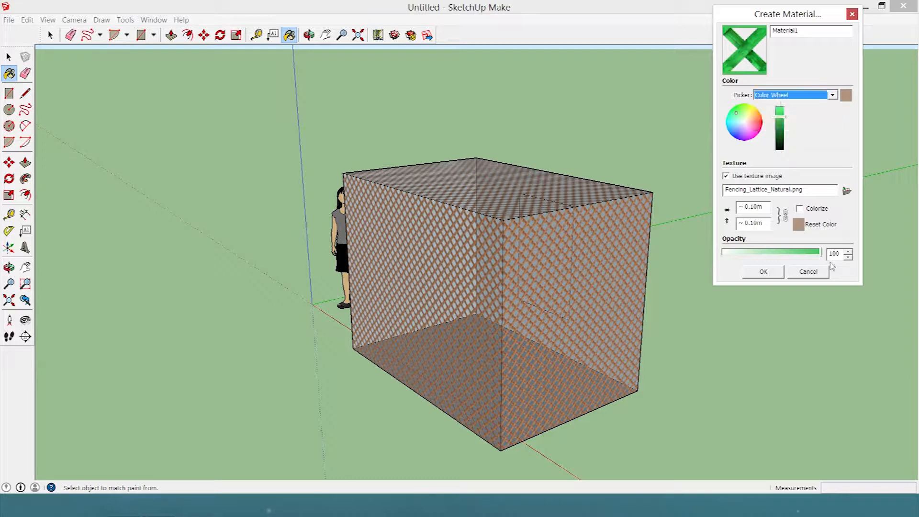
pyautogui.moveTo(789, 253); pyautogui.dragTo(733, 244)
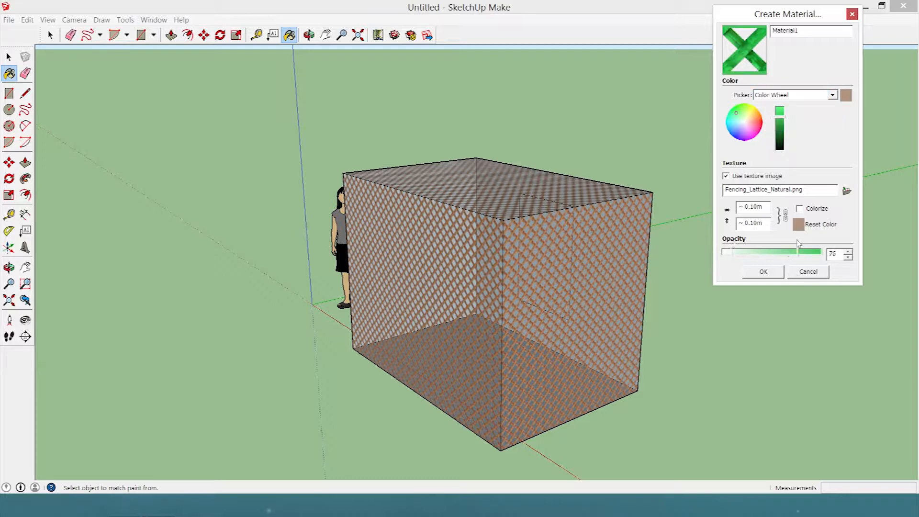
pyautogui.click(763, 271)
# Paint the box's walls and top with the new green transparent lattice material.
pyautogui.click(600, 282)
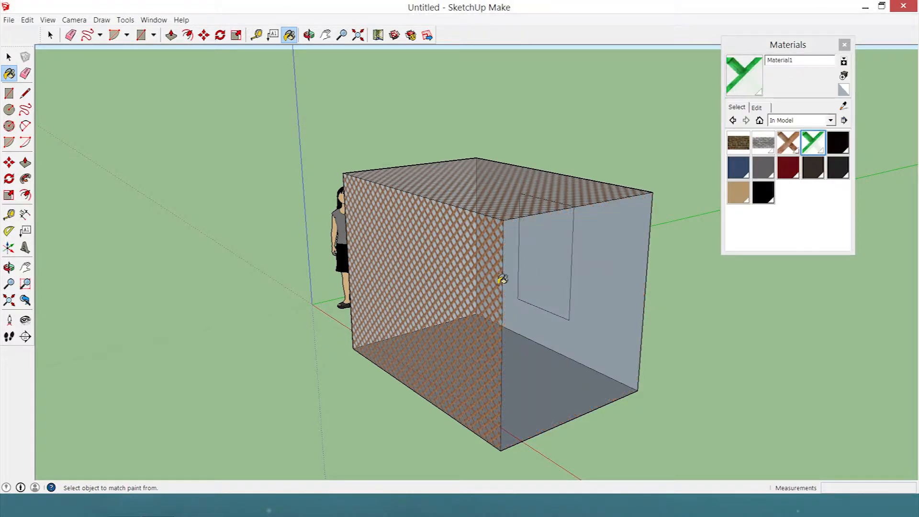
pyautogui.click(498, 273)
pyautogui.click(514, 200)
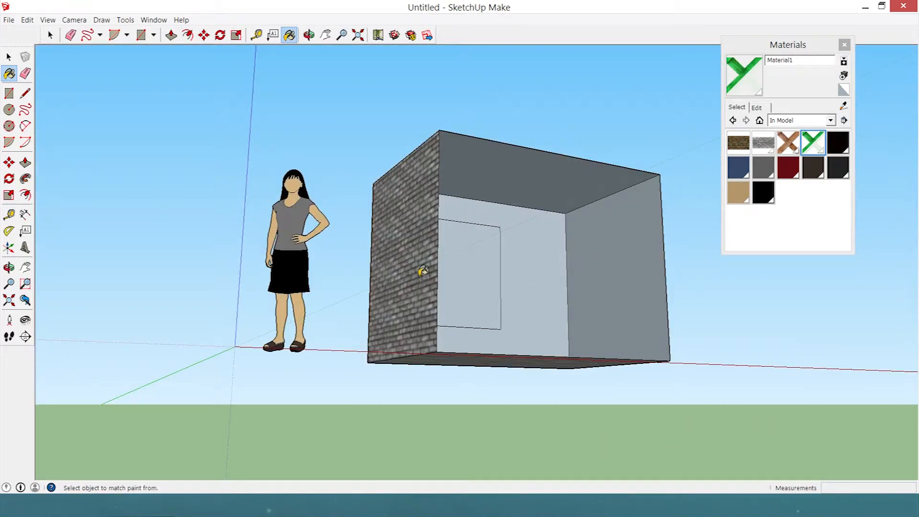
pyautogui.click(424, 271)
pyautogui.moveTo(489, 262); pyautogui.dragTo(652, 376, button='middle')
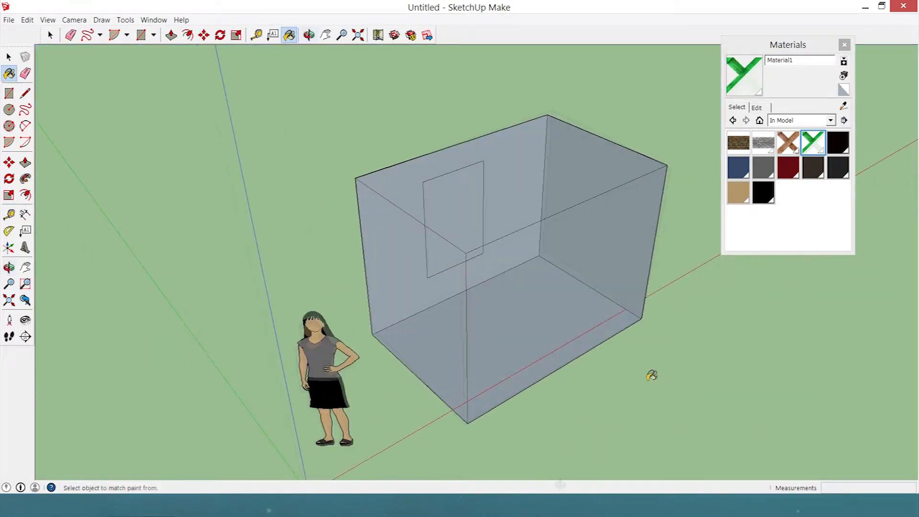
# Start creating another material, dismiss it without saving, and close the Materials window.
pyautogui.click(844, 76)
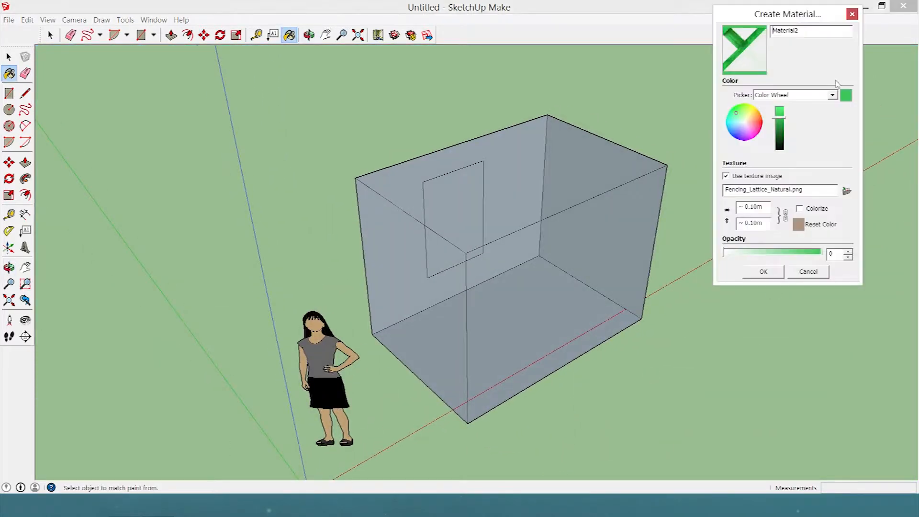
pyautogui.click(852, 14)
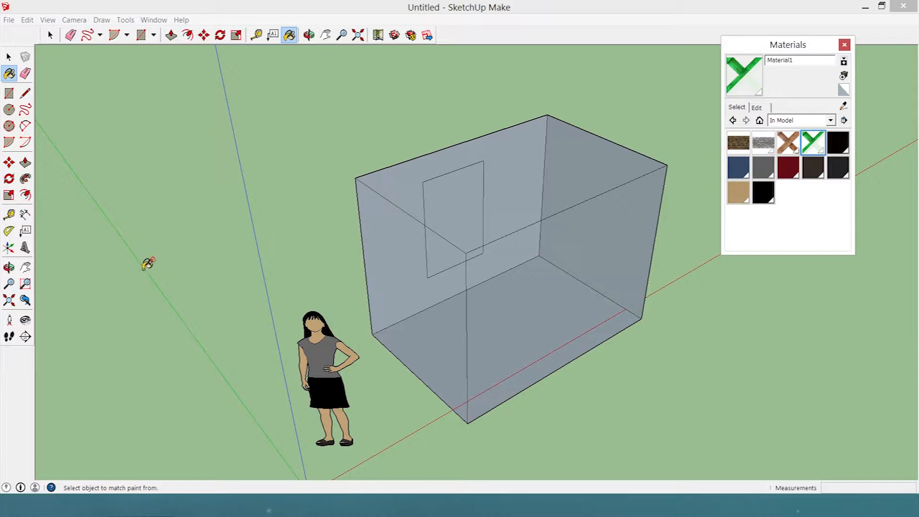
pyautogui.moveTo(147, 263)
pyautogui.mouseDown(button='middle')
pyautogui.moveTo(314, 206)
pyautogui.moveTo(357, 211)
pyautogui.moveTo(365, 277)
pyautogui.moveTo(383, 268)
pyautogui.mouseUp(button='middle')
pyautogui.click(845, 46)
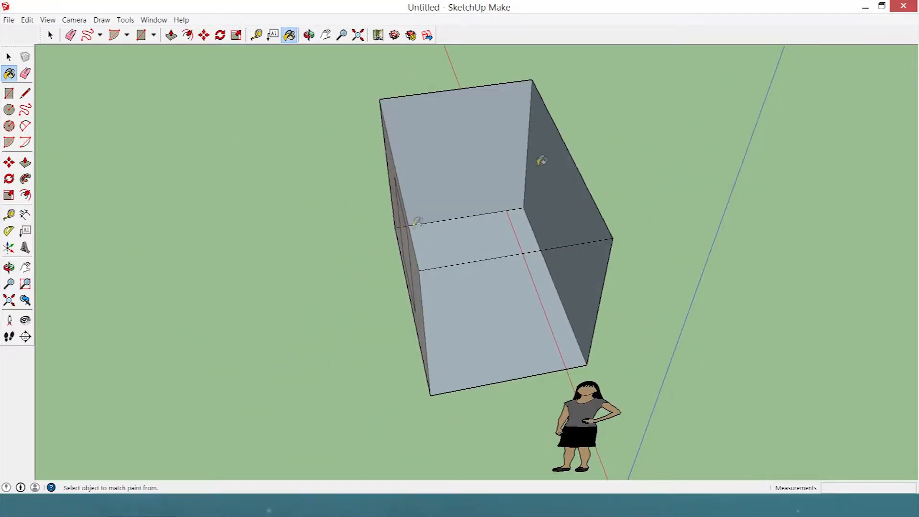
# Place a Tape Measure guide line across the box's top, parallel to its short side edge and about 1.38 m from it.
pyautogui.moveTo(540, 158); pyautogui.dragTo(391, 57, button='middle')
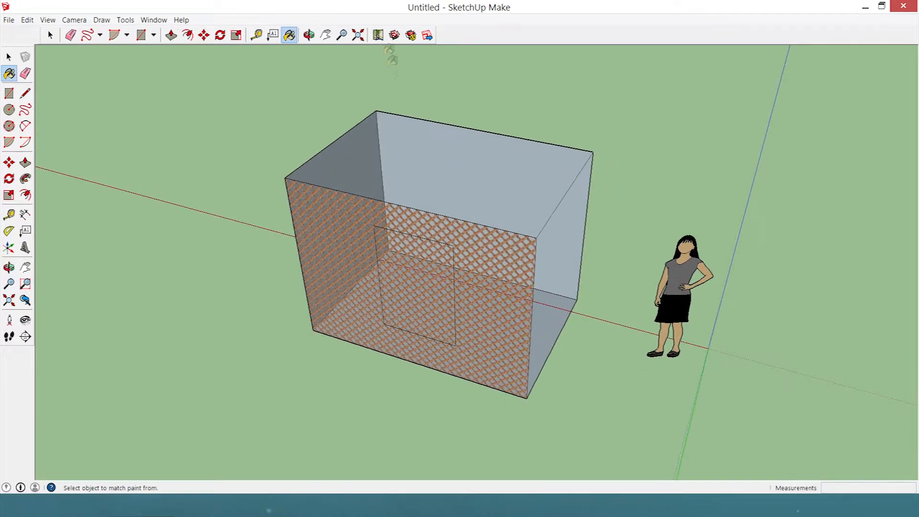
pyautogui.click(256, 35)
pyautogui.moveTo(328, 225); pyautogui.dragTo(455, 349, button='middle')
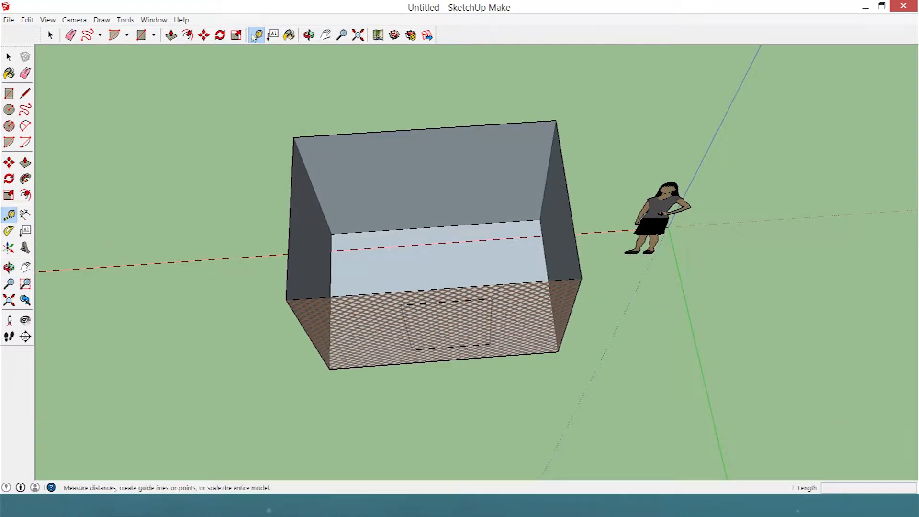
pyautogui.click(290, 219)
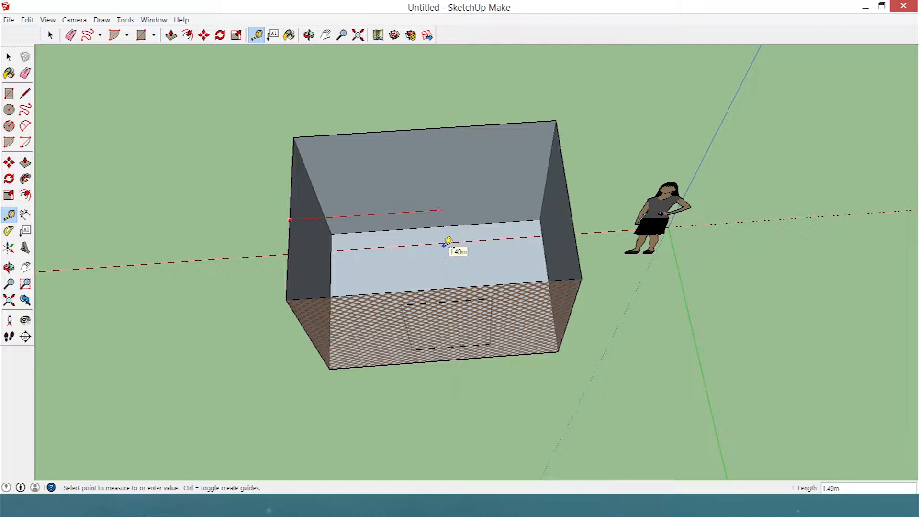
pyautogui.click(432, 124)
pyautogui.moveTo(408, 249); pyautogui.dragTo(640, 111, button='middle')
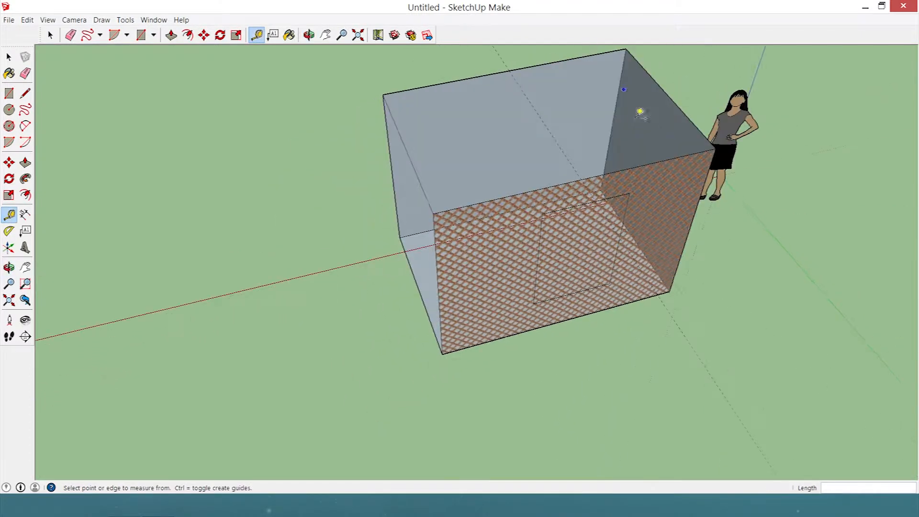
pyautogui.scroll(-5, 609, 265)
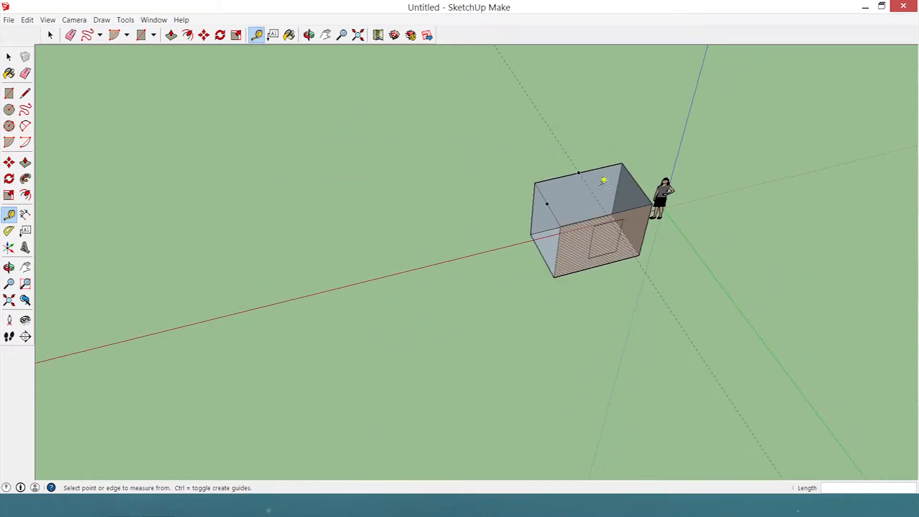
pyautogui.moveTo(703, 187); pyautogui.dragTo(782, 128, button='middle')
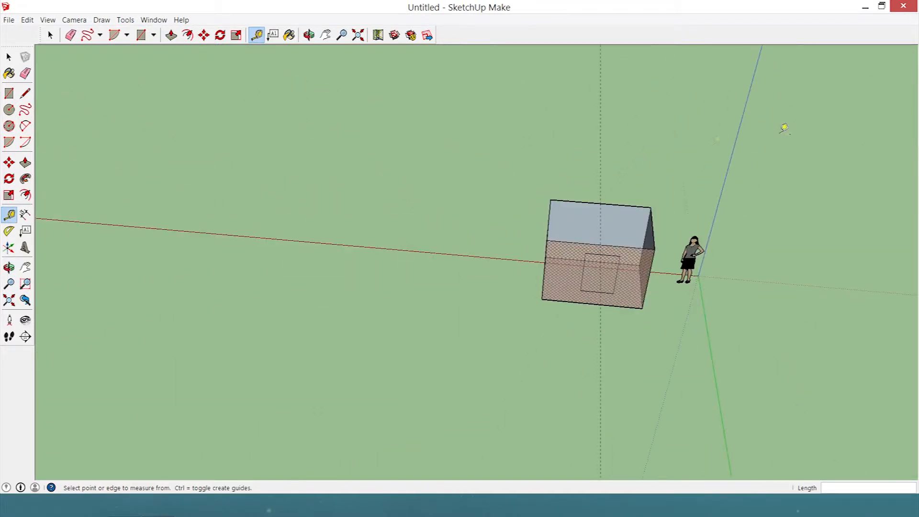
pyautogui.scroll(3, 782, 127)
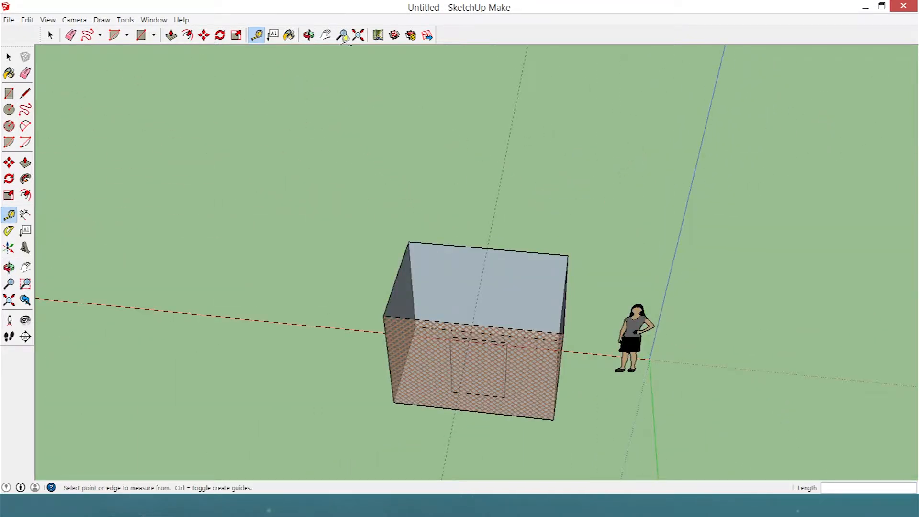
# Add the screen text 1.38 just above the top's back edge, where the guide line crosses it.
pyautogui.click(272, 36)
pyautogui.click(487, 248)
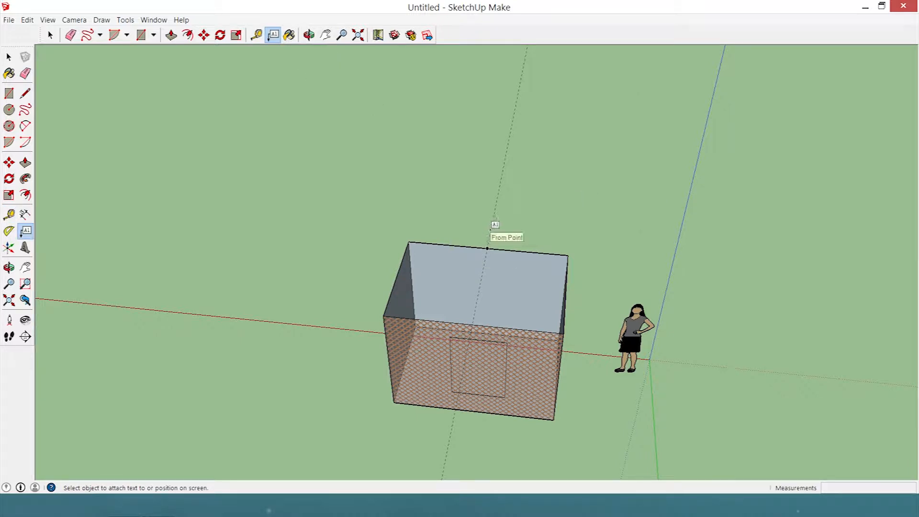
pyautogui.click(487, 228)
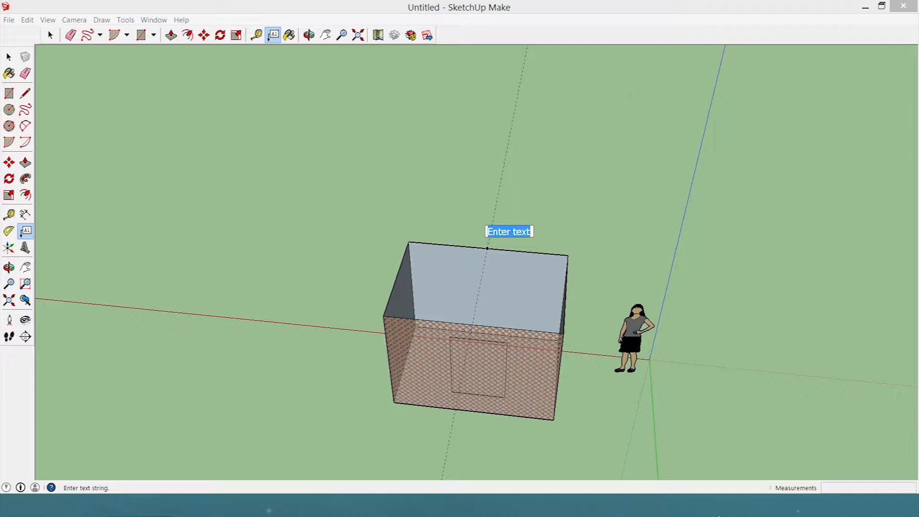
pyautogui.write('!')
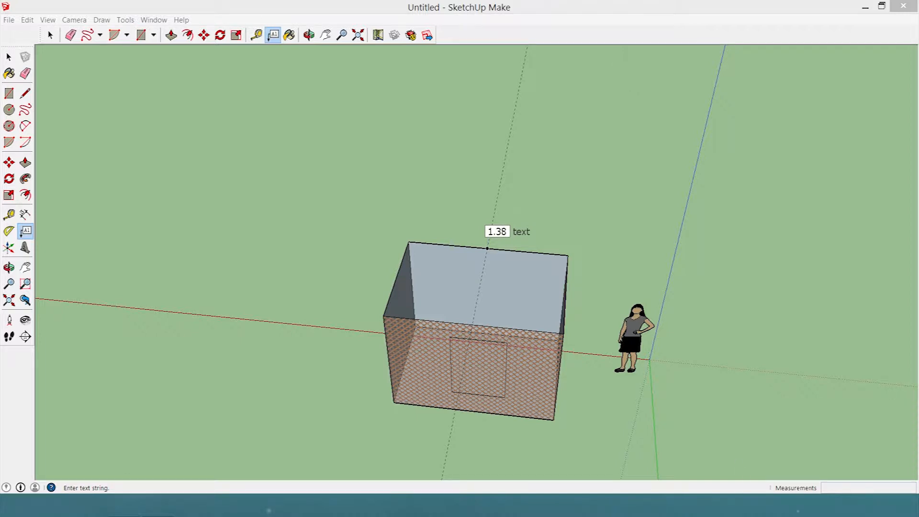
pyautogui.click(51, 35)
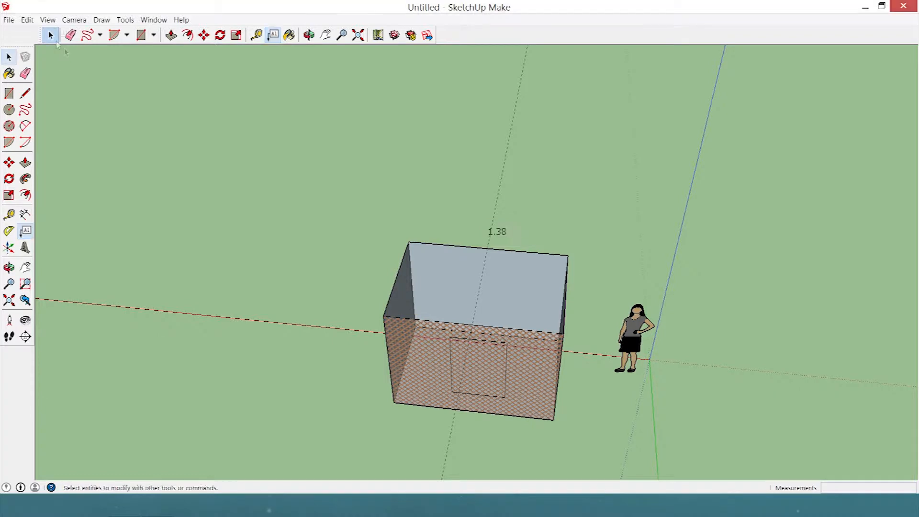
pyautogui.moveTo(348, 273)
pyautogui.mouseDown(button='middle')
pyautogui.moveTo(377, 250)
pyautogui.moveTo(702, 123)
pyautogui.moveTo(821, 132)
pyautogui.moveTo(424, 238)
pyautogui.moveTo(109, 170)
pyautogui.moveTo(517, 251)
pyautogui.moveTo(723, 266)
pyautogui.moveTo(714, 264)
pyautogui.mouseUp(button='middle')
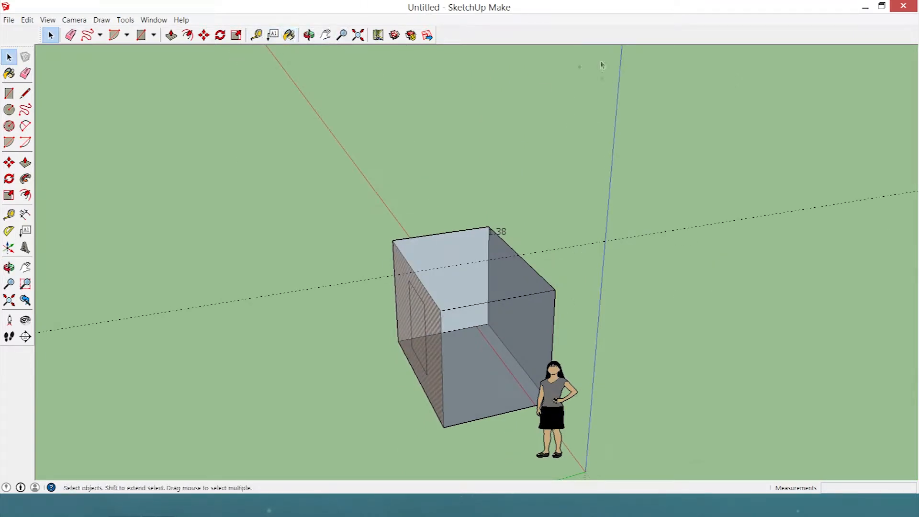
pyautogui.moveTo(555, 218); pyautogui.dragTo(857, 221, button='middle')
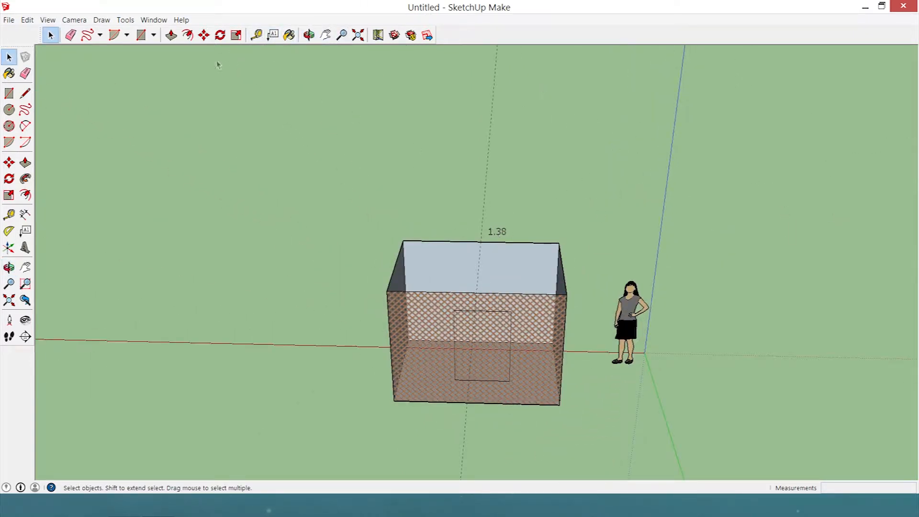
# Add a screen text label with a first name above the scale figure's head, and select the label.
pyautogui.click(289, 35)
pyautogui.click(273, 35)
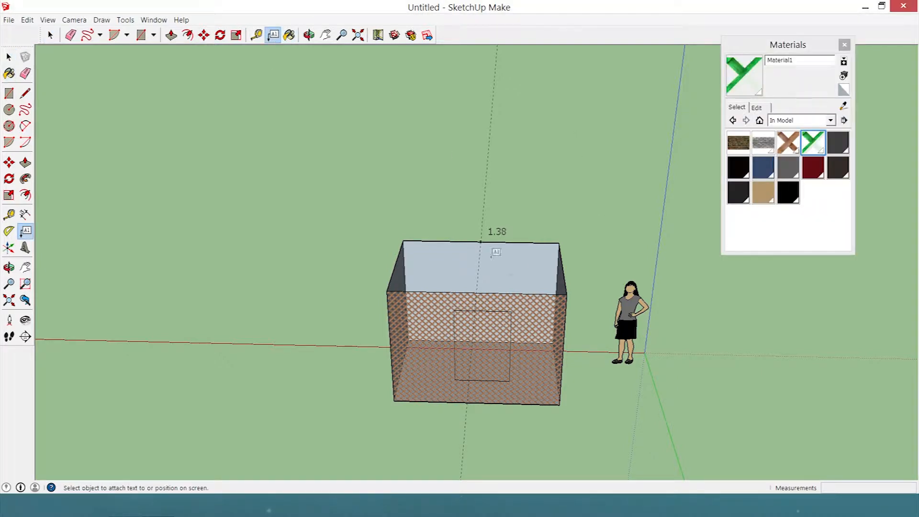
pyautogui.click(636, 272)
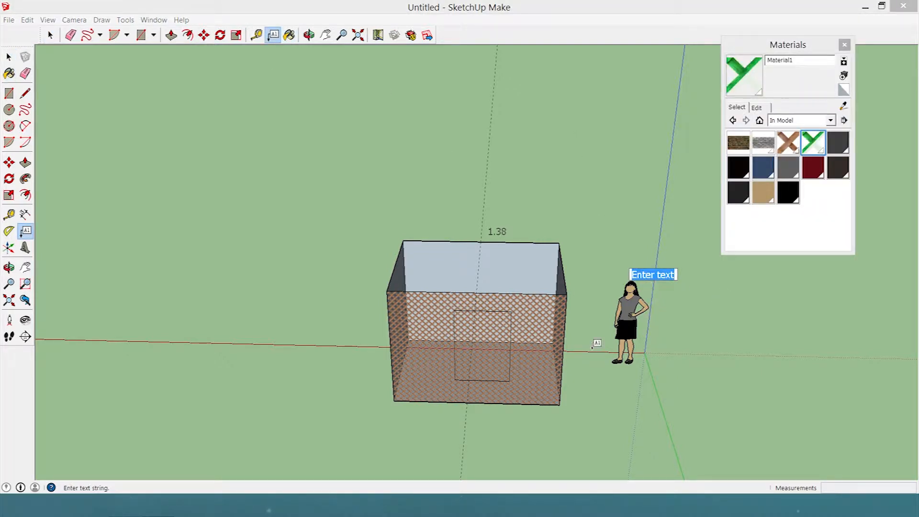
pyautogui.write('S')
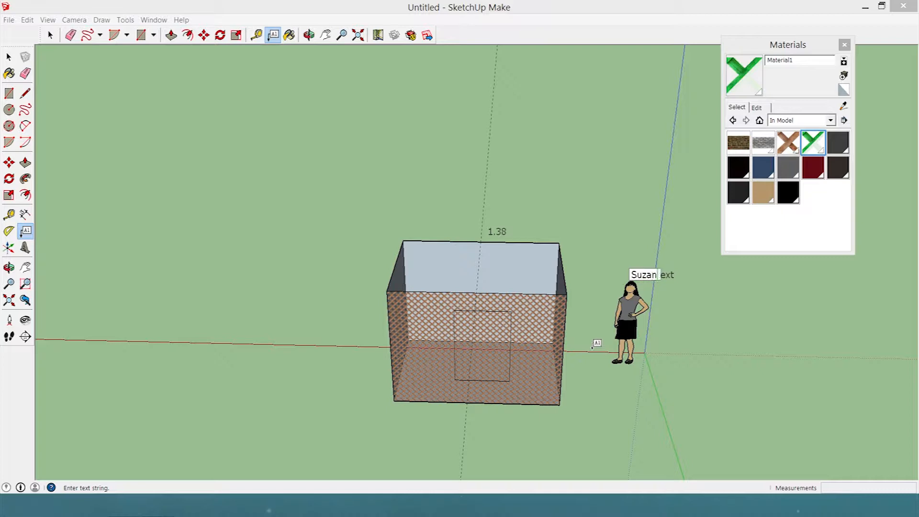
pyautogui.write('uzan')
pyautogui.press('Return')
pyautogui.press('BackSpace')
pyautogui.click(50, 36)
pyautogui.moveTo(677, 265); pyautogui.dragTo(623, 311, button='middle')
pyautogui.click(642, 275)
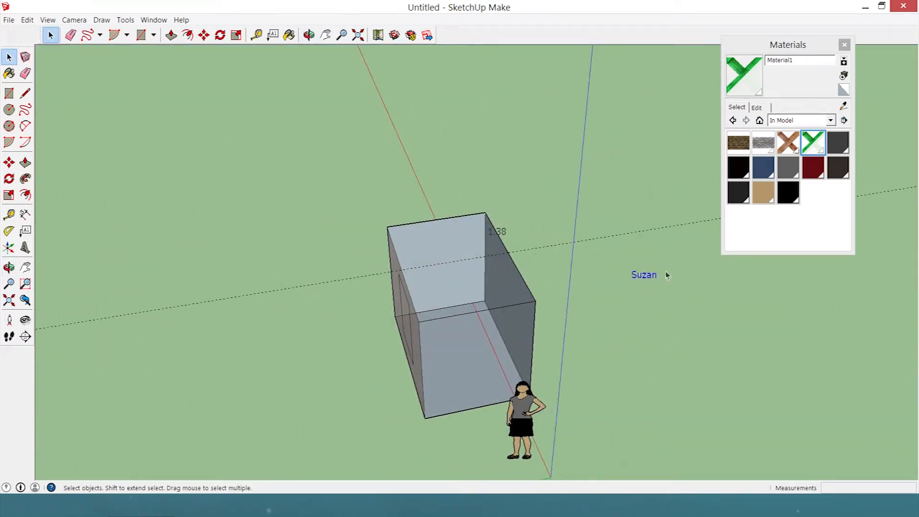
pyautogui.moveTo(639, 283); pyautogui.dragTo(496, 261, button='middle')
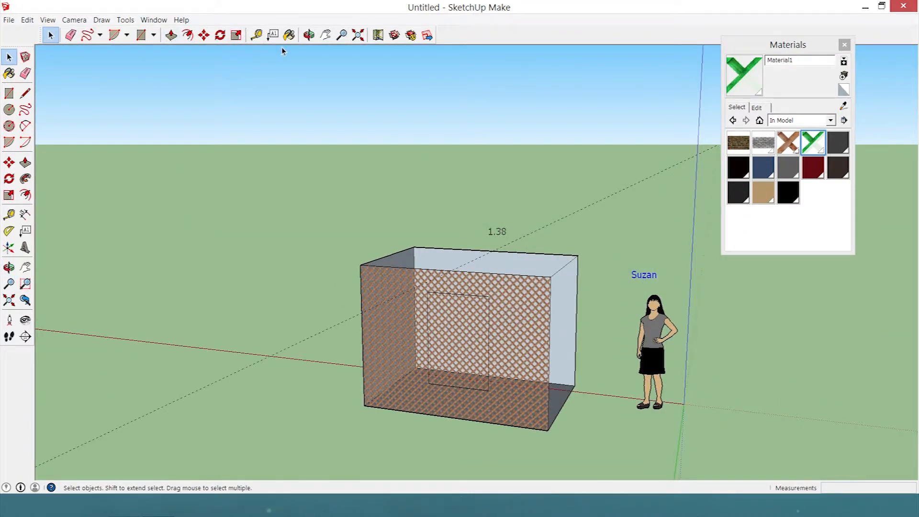
# Attach a leader label with the default component name to the scale figure, and delete the two loose screen texts.
pyautogui.click(274, 35)
pyautogui.click(650, 317)
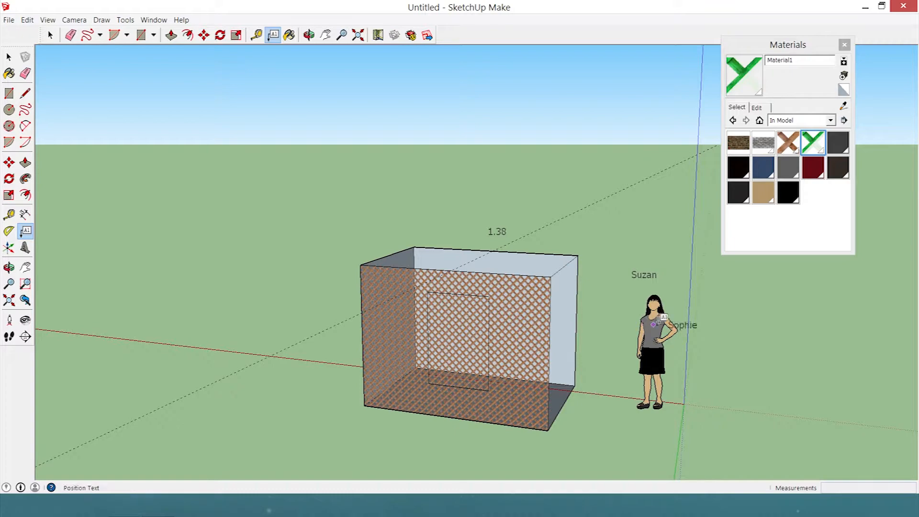
pyautogui.click(690, 233)
pyautogui.moveTo(607, 303); pyautogui.dragTo(443, 263, button='middle')
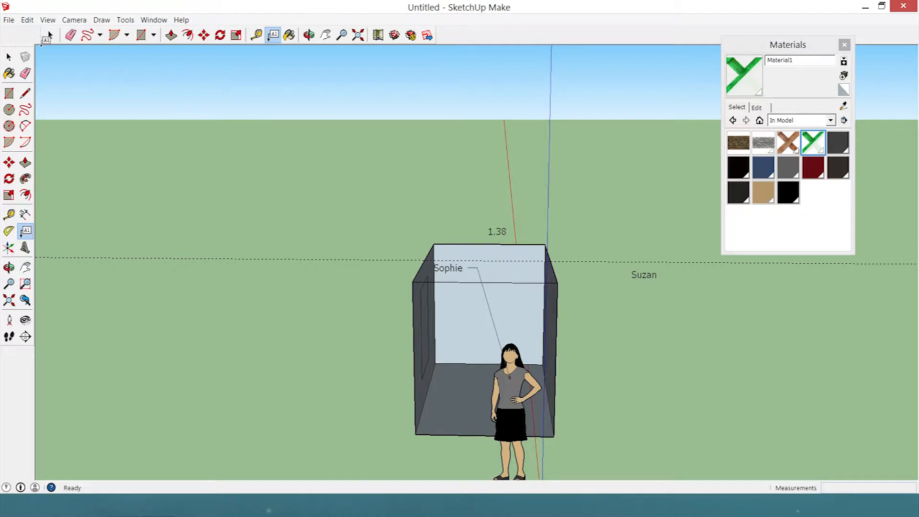
pyautogui.click(50, 35)
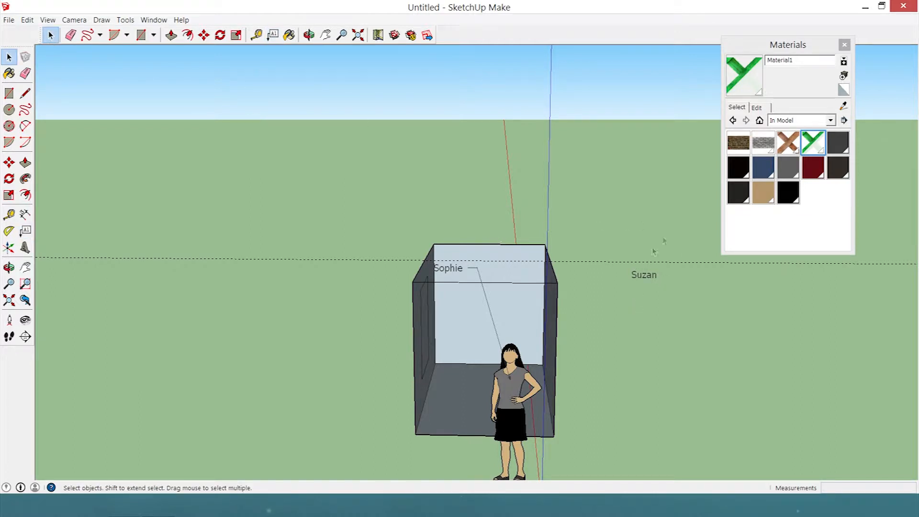
pyautogui.moveTo(355, 272); pyautogui.dragTo(582, 351, button='middle')
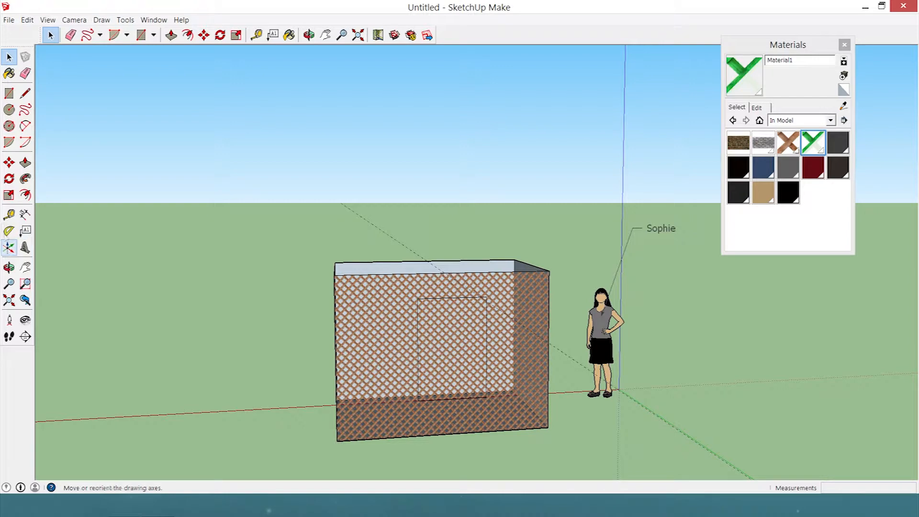
# Create a diagonal guide line across the box with the Protractor at an angle of about 49.4 degrees.
pyautogui.click(9, 231)
pyautogui.moveTo(281, 65); pyautogui.dragTo(307, 328, button='middle')
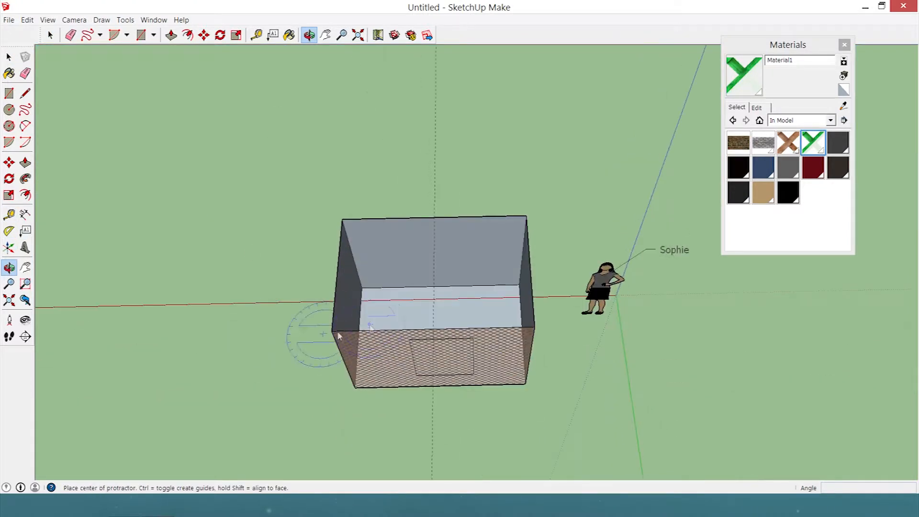
pyautogui.click(391, 62)
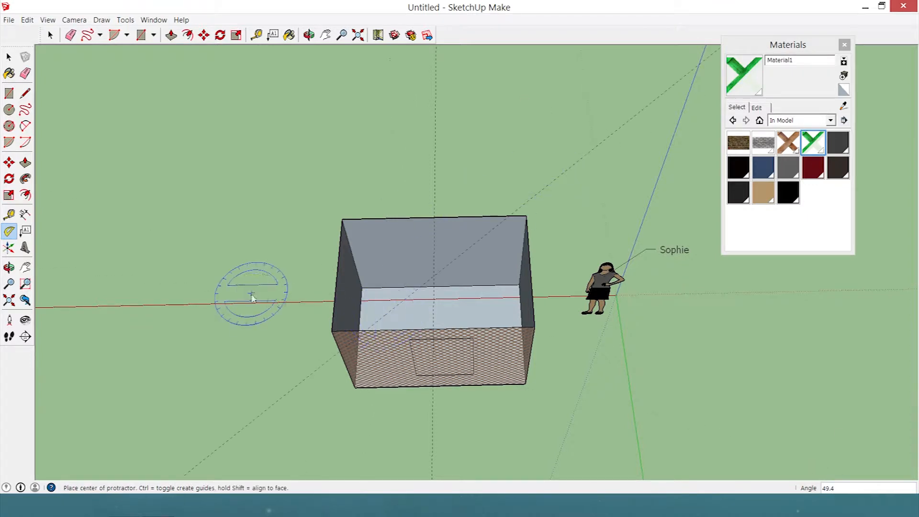
pyautogui.moveTo(254, 296); pyautogui.dragTo(502, 103, button='middle')
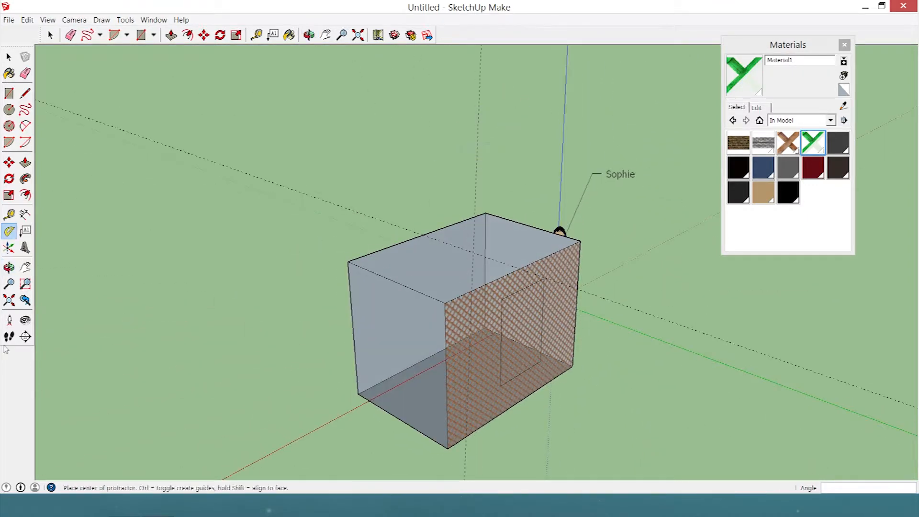
# Relocate the drawing axes' origin onto the box's top face and reorient the axes so that the green axis points upward.
pyautogui.click(9, 252)
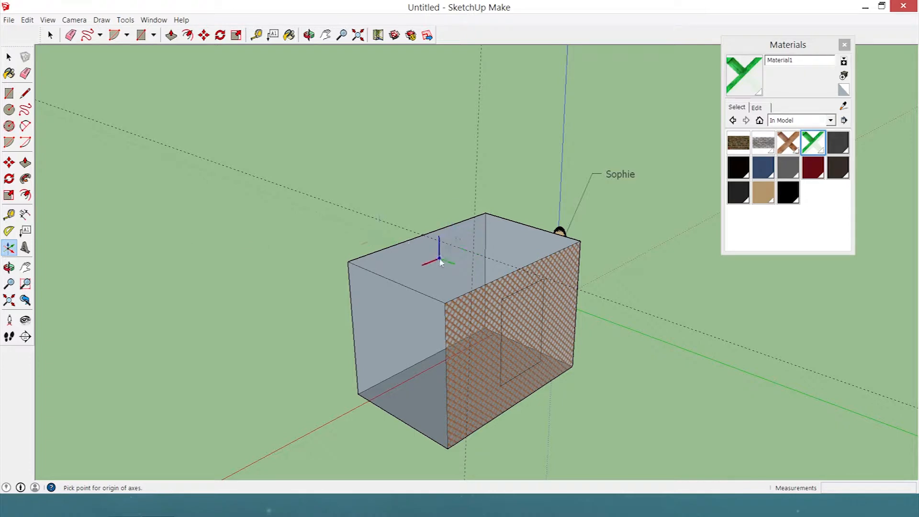
pyautogui.moveTo(601, 269); pyautogui.dragTo(437, 414, button='middle')
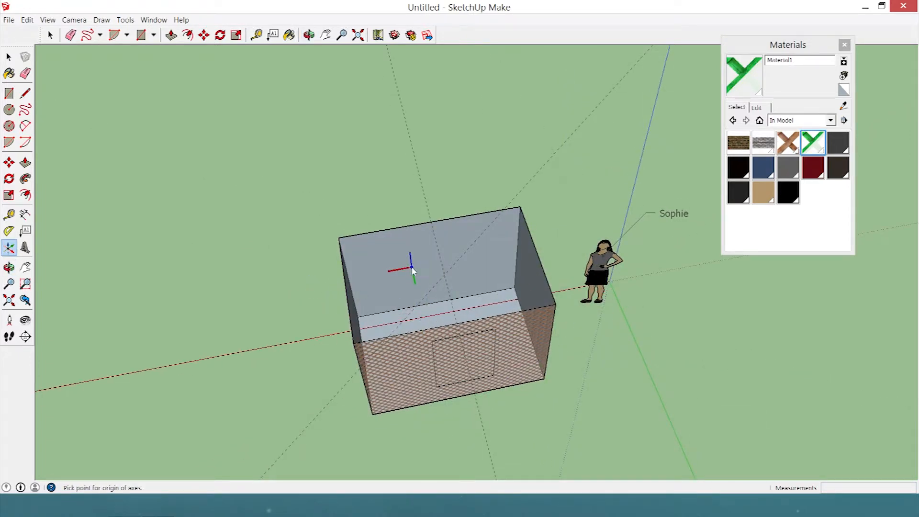
pyautogui.click(412, 267)
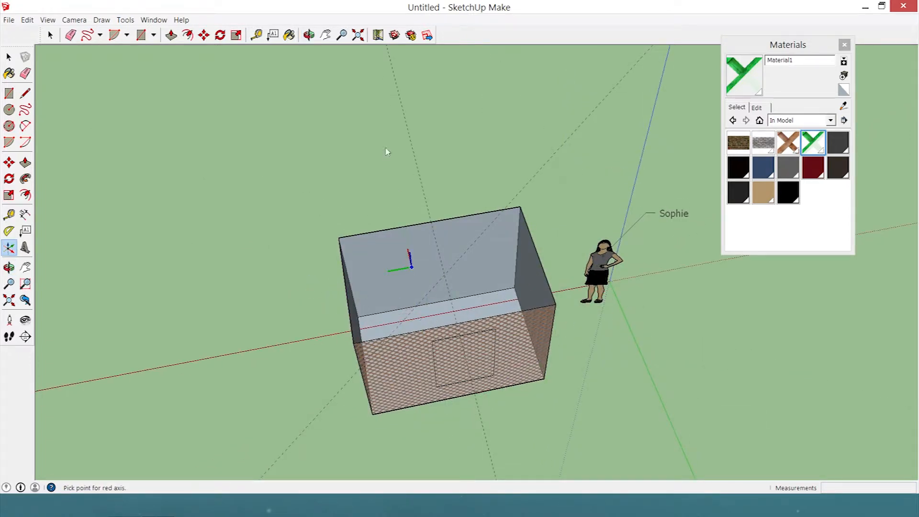
pyautogui.click(90, 327)
pyautogui.click(384, 92)
pyautogui.moveTo(420, 206); pyautogui.dragTo(657, 174, button='middle')
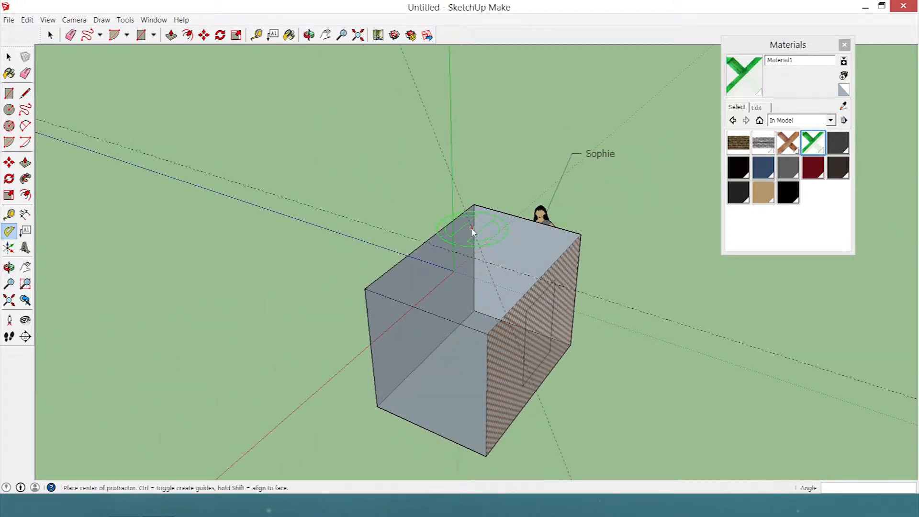
pyautogui.moveTo(409, 271); pyautogui.dragTo(575, 211, button='middle')
pyautogui.moveTo(466, 222); pyautogui.dragTo(652, 312, button='middle')
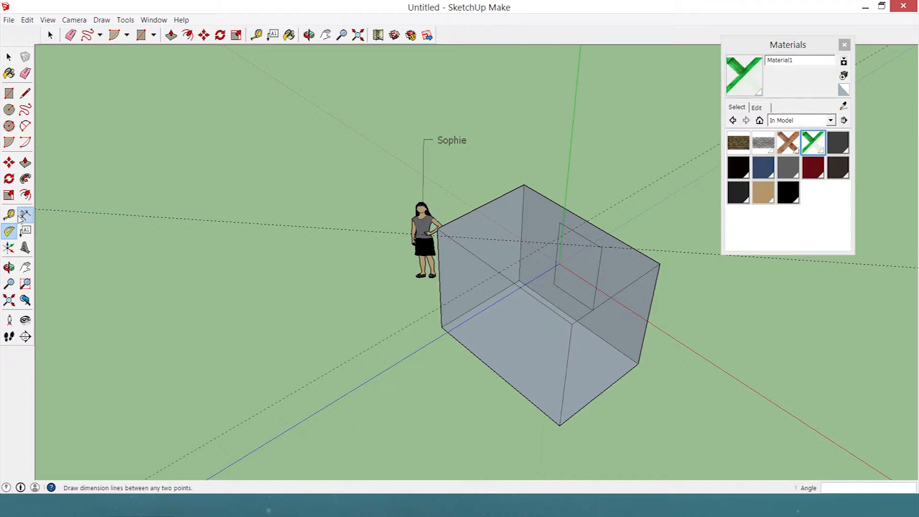
# Dimension the top's short edge beside the scale figure, placing the dimension line along the opposite short edge.
pyautogui.click(24, 215)
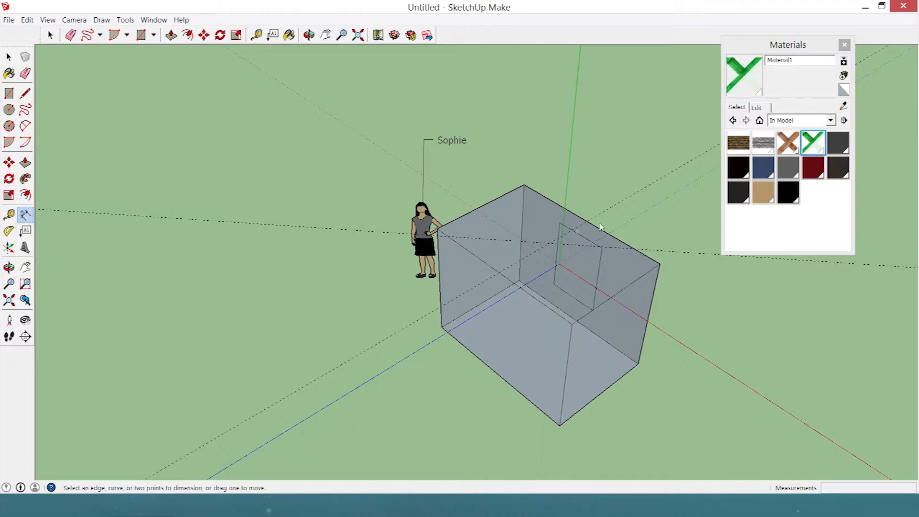
pyautogui.click(445, 230)
pyautogui.click(629, 287)
# Dimension between two opposite top corners, placed beyond the scale figure, and add a dimension from the guide line on the top to the figure.
pyautogui.click(439, 230)
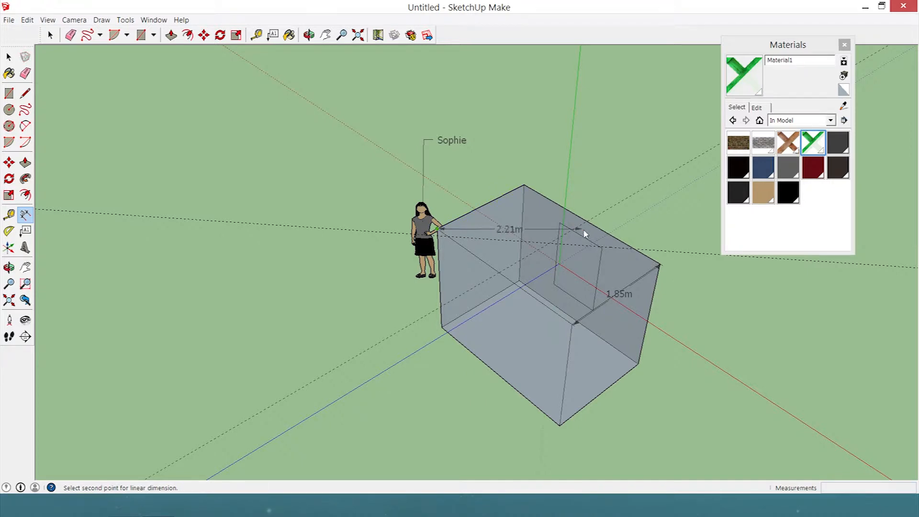
pyautogui.click(660, 265)
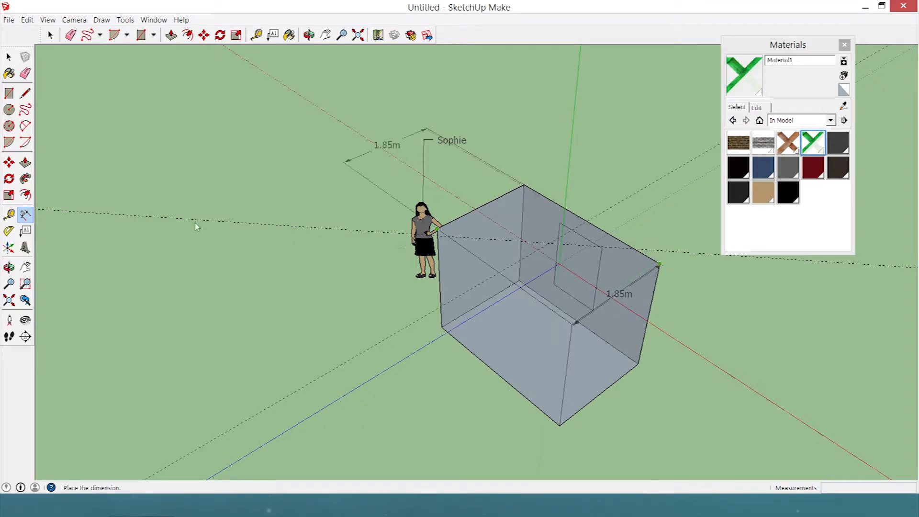
pyautogui.click(124, 221)
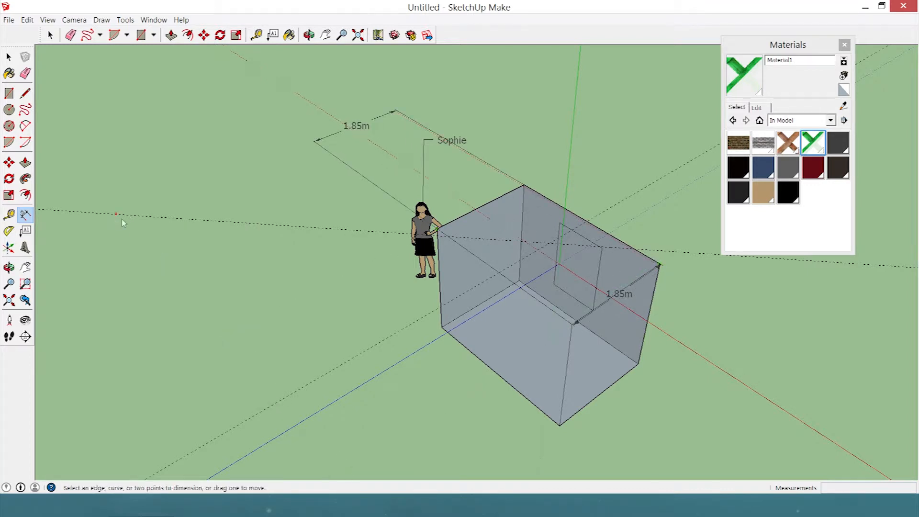
pyautogui.click(486, 238)
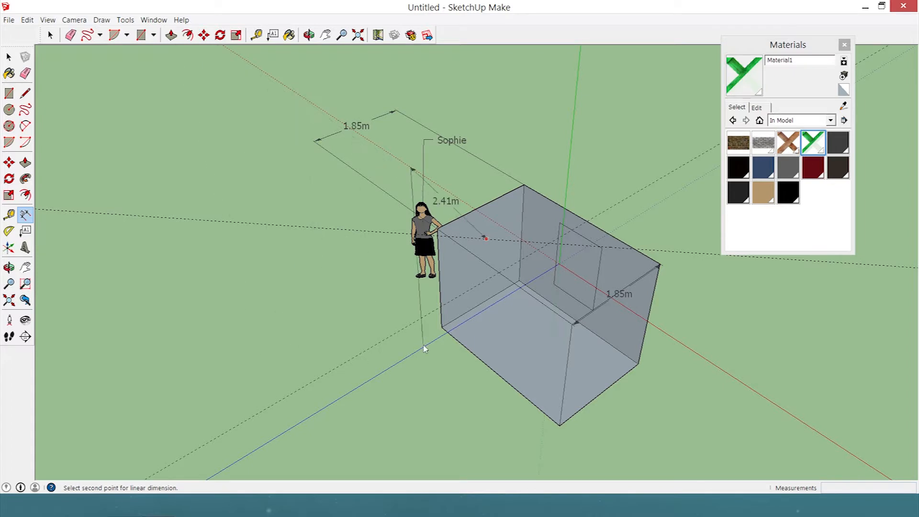
pyautogui.doubleClick(427, 216)
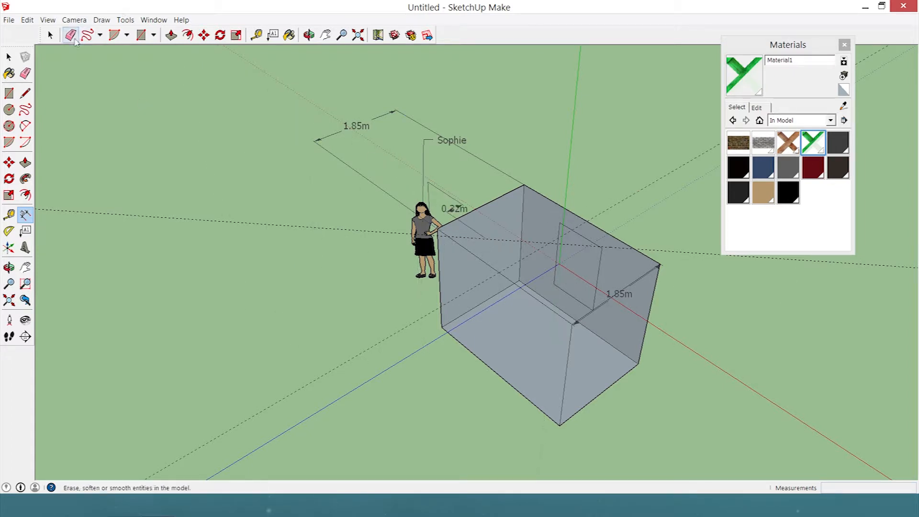
# Delete the box, the scale figure and all their guides, labels and dimensions to empty the model.
pyautogui.click(50, 34)
pyautogui.scroll(-5, 517, 198)
pyautogui.scroll(-3, 553, 162)
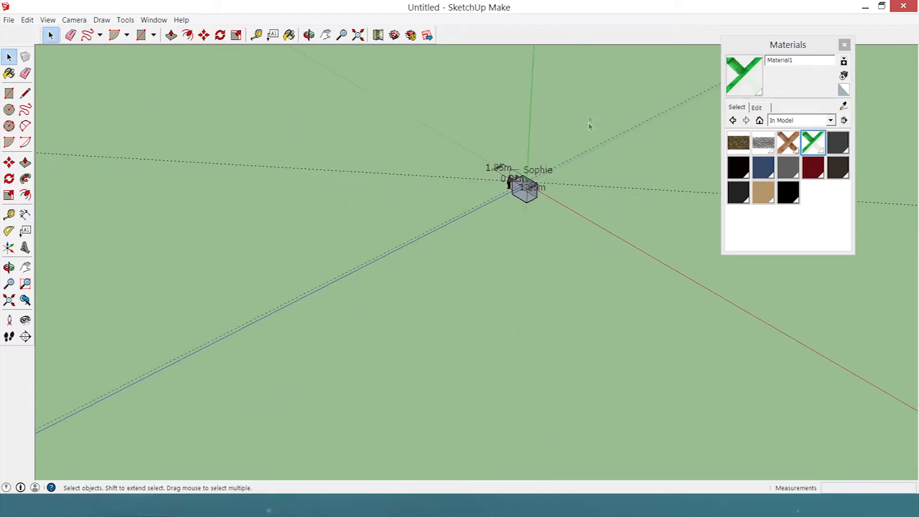
pyautogui.moveTo(129, 443); pyautogui.dragTo(293, 385)
pyautogui.press('Delete')
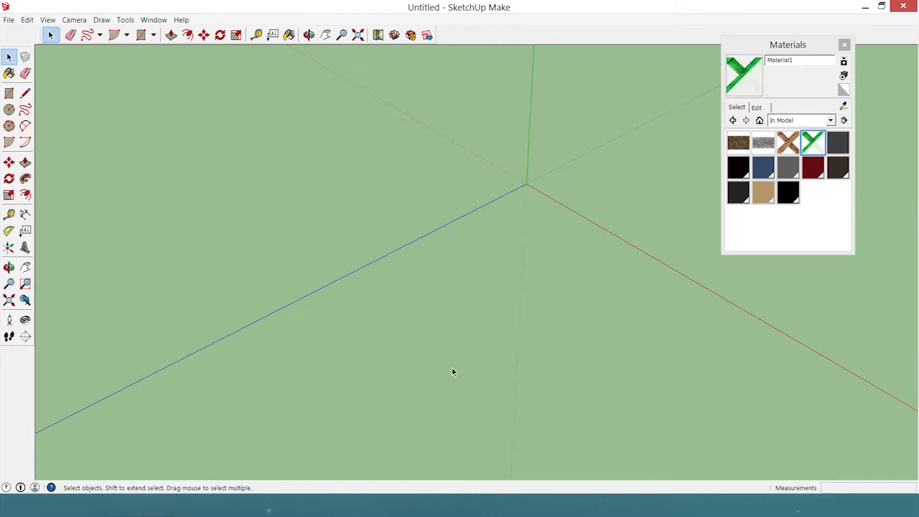
# Start a new 3D text reading "3D TEXT" in the Berlin Sans FB font.
pyautogui.scroll(4, 640, 207)
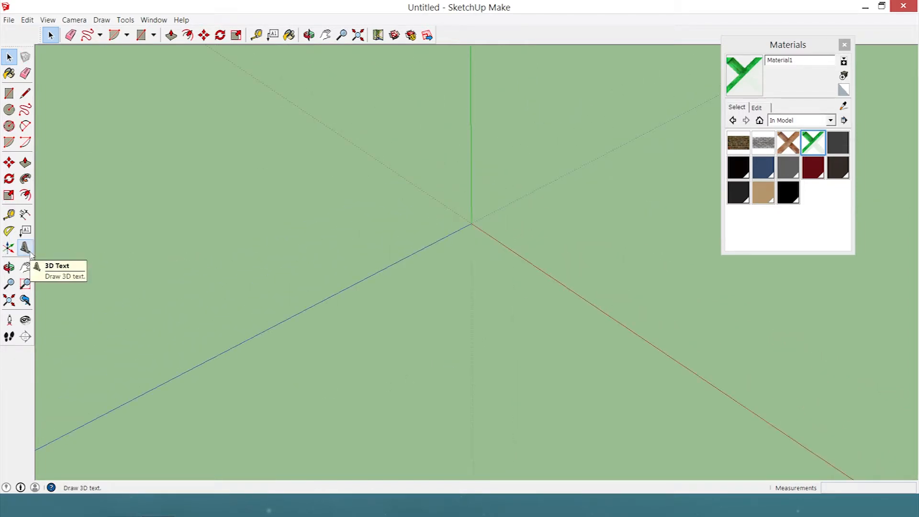
pyautogui.click(29, 252)
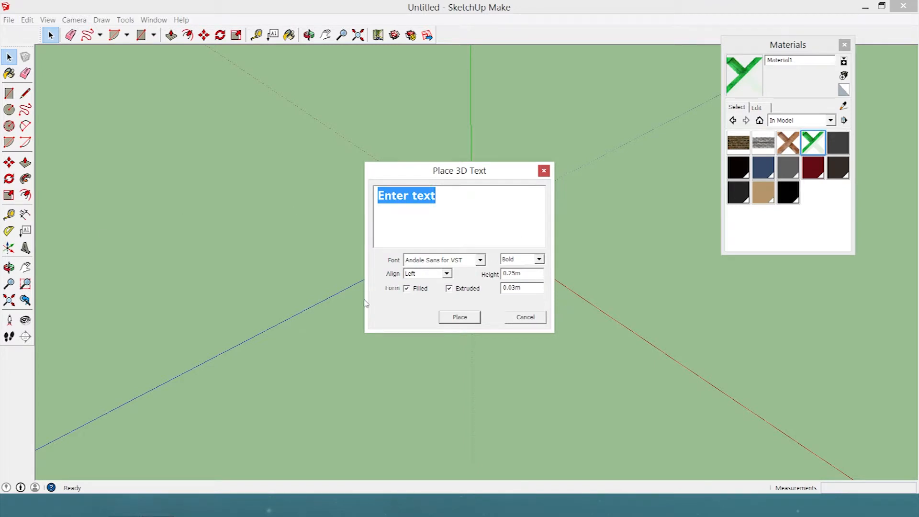
pyautogui.write('3D TEXT')
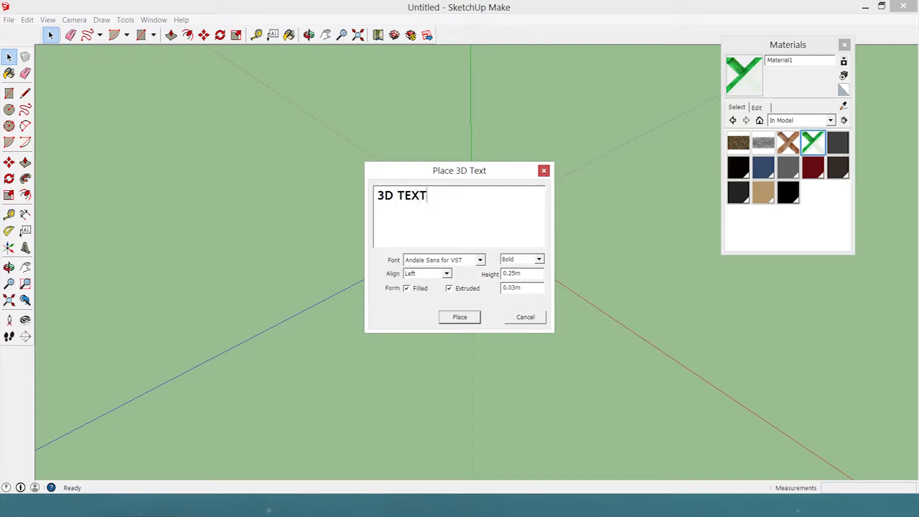
pyautogui.click(480, 261)
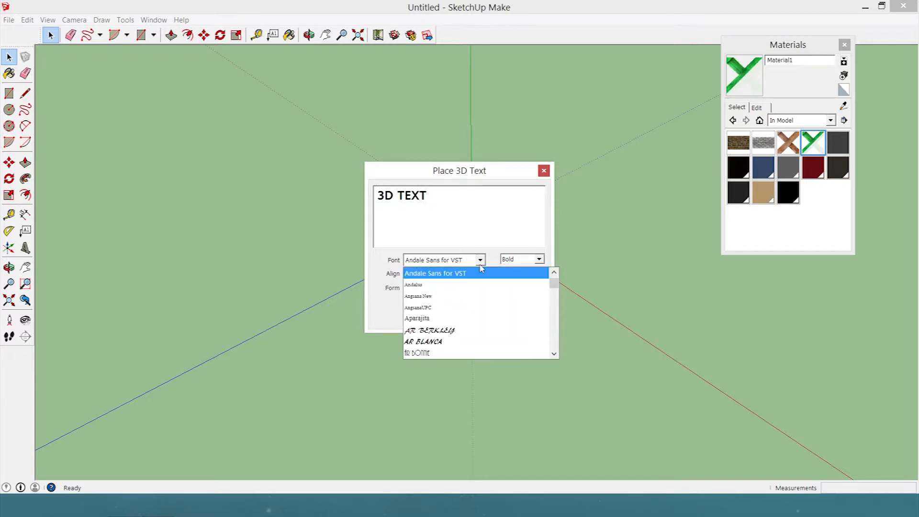
pyautogui.scroll(-10, 478, 287)
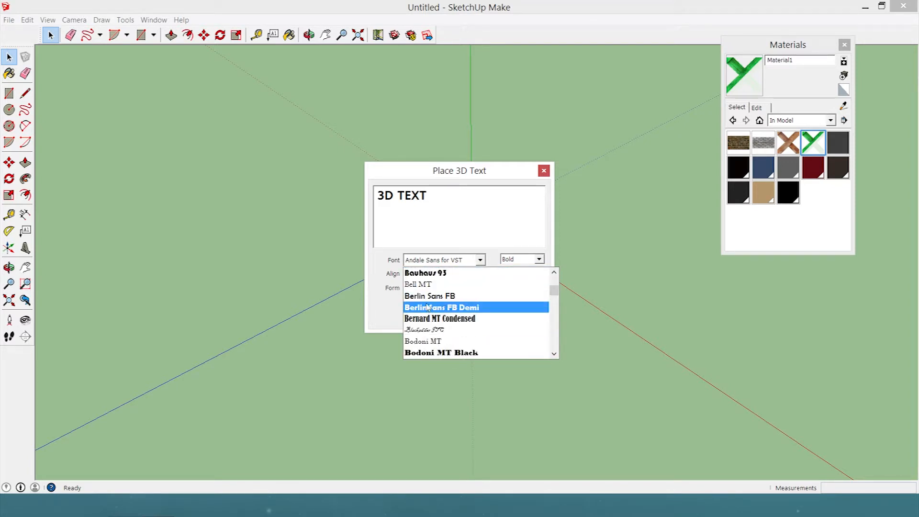
pyautogui.click(428, 296)
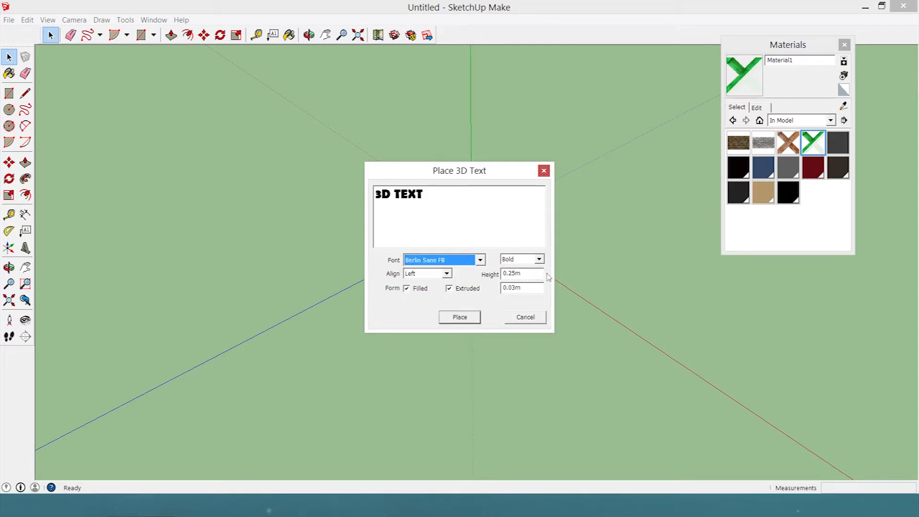
# Set the 3D text's height to 10 and its extrusion to 5, and place it near the axes' origin.
pyautogui.moveTo(534, 275); pyautogui.dragTo(386, 281)
pyautogui.write('10')
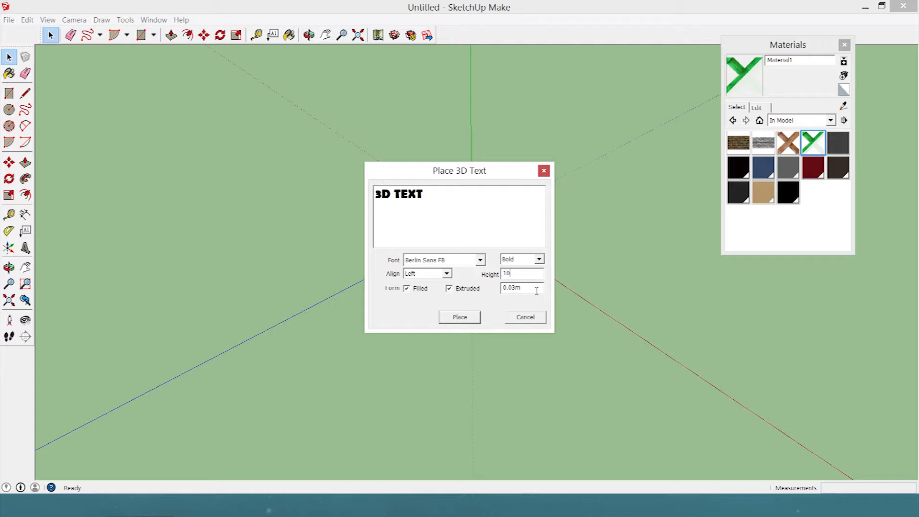
pyautogui.moveTo(536, 291); pyautogui.dragTo(380, 299)
pyautogui.write('5')
pyautogui.click(478, 290)
pyautogui.click(462, 290)
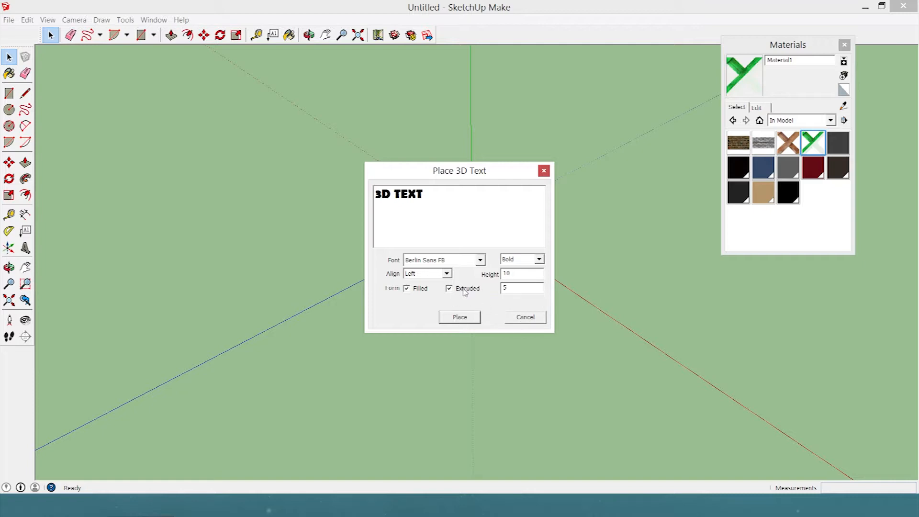
pyautogui.click(459, 318)
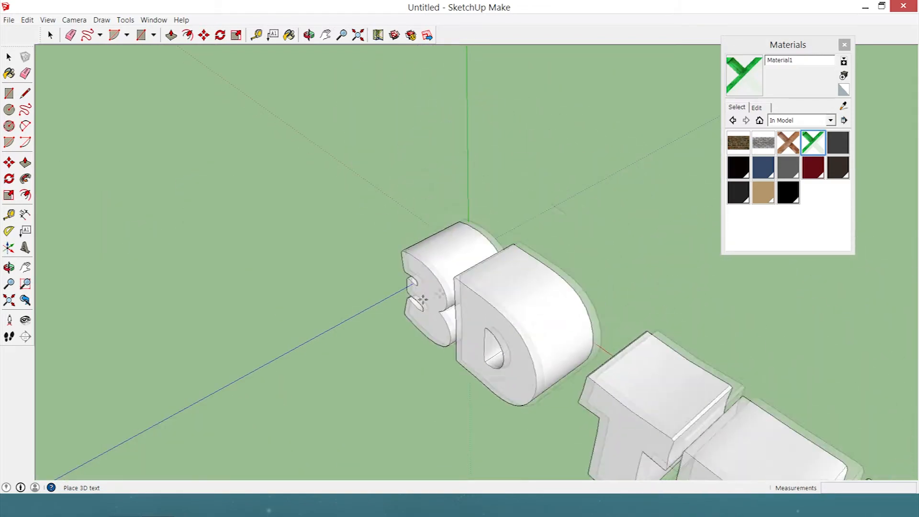
pyautogui.click(422, 261)
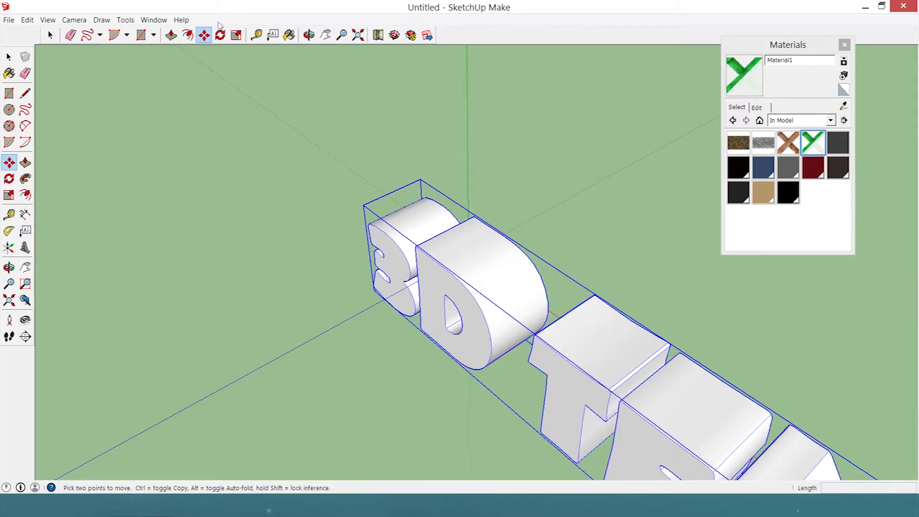
# Paint the whole 3D text with the Brick_Tumbled material.
pyautogui.scroll(-8, 335, 144)
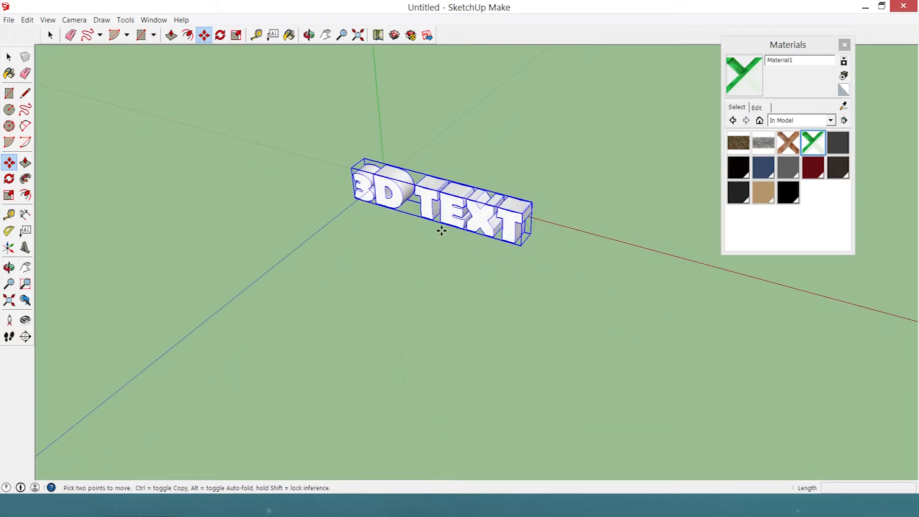
pyautogui.moveTo(441, 230); pyautogui.dragTo(504, 136, button='middle')
pyautogui.scroll(4, 433, 144)
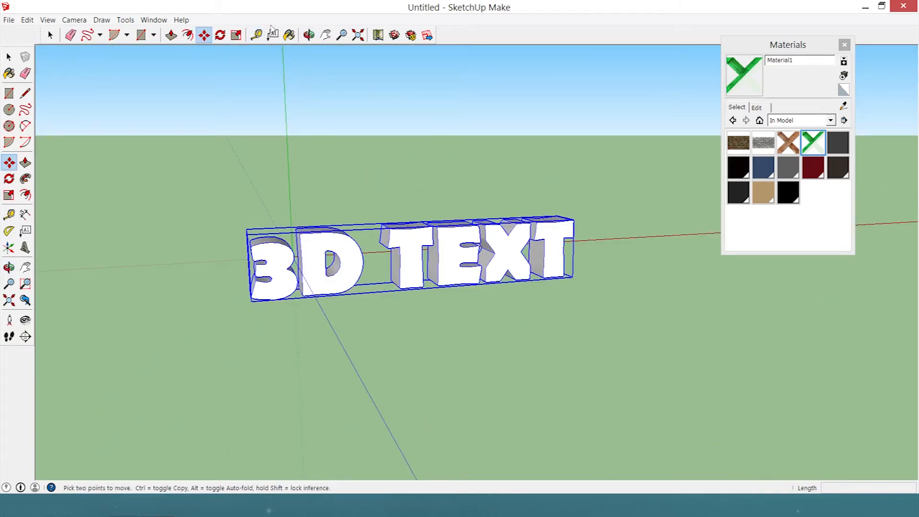
pyautogui.click(764, 142)
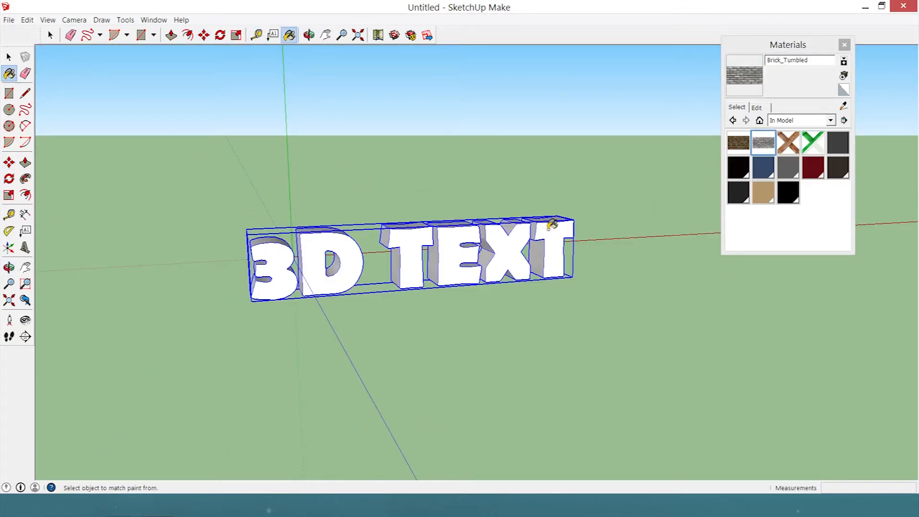
pyautogui.click(483, 255)
pyautogui.moveTo(303, 391); pyautogui.dragTo(766, 194, button='middle')
pyautogui.moveTo(503, 192); pyautogui.dragTo(191, 446, button='middle')
pyautogui.scroll(4, 667, 335)
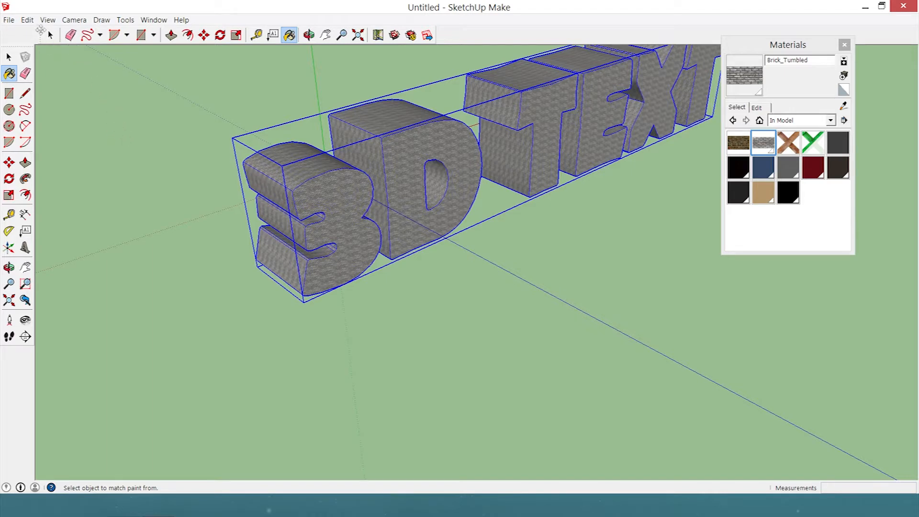
# Turn on shadows for the model and view the 3D text's shadow from the other side.
pyautogui.click(32, 21)
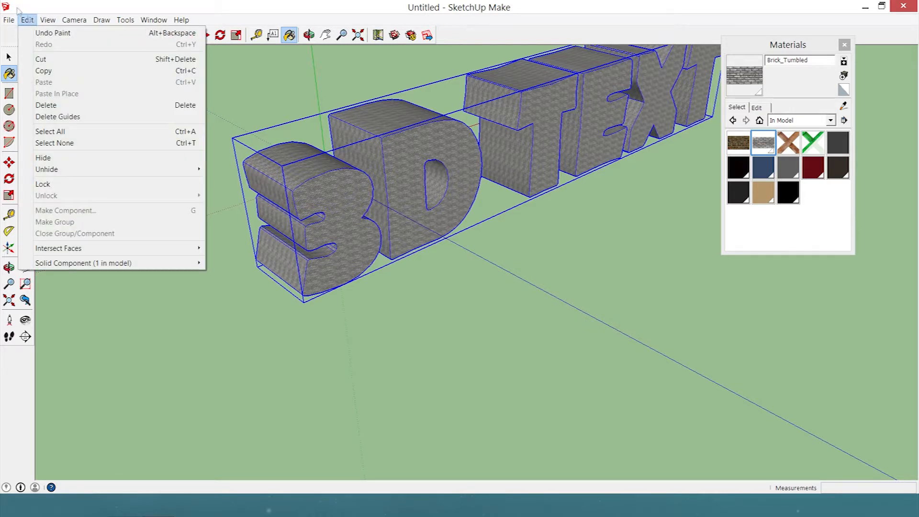
pyautogui.moveTo(46, 20)
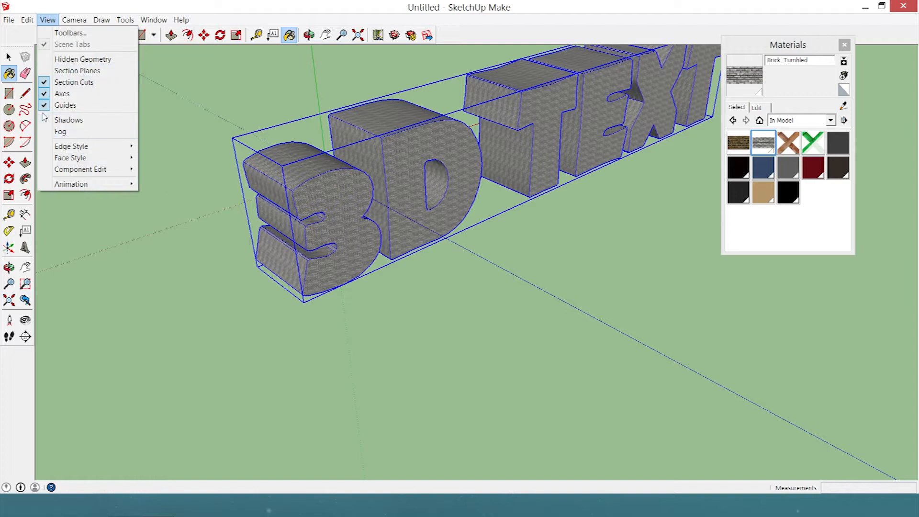
pyautogui.click(72, 120)
pyautogui.moveTo(188, 129); pyautogui.dragTo(214, 62, button='middle')
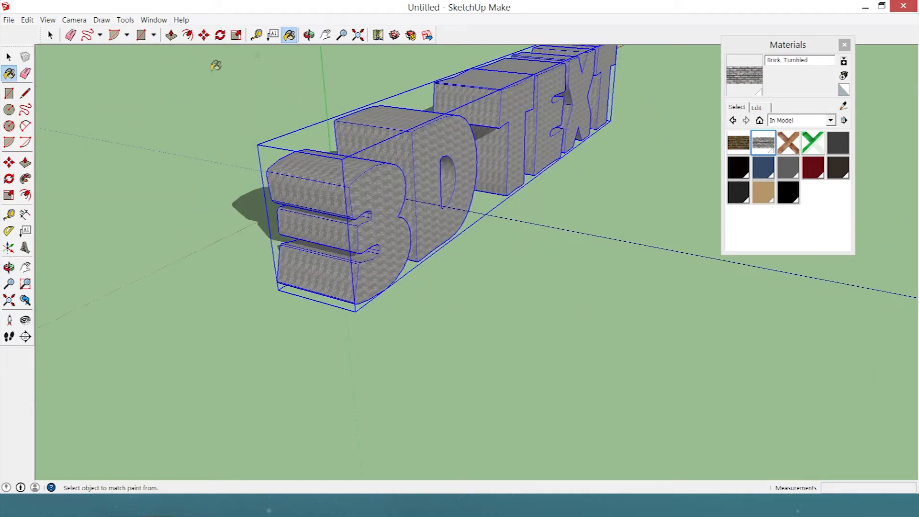
pyautogui.click(204, 35)
pyautogui.moveTo(269, 93); pyautogui.dragTo(468, 155, button='middle')
pyautogui.scroll(-3, 452, 150)
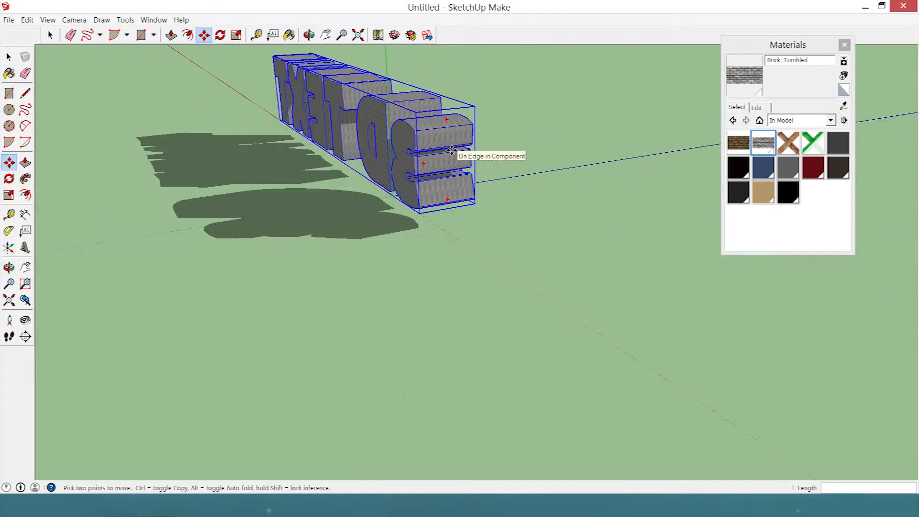
# Open the shadow settings and set the time zone to UTC+12:00.
pyautogui.click(153, 20)
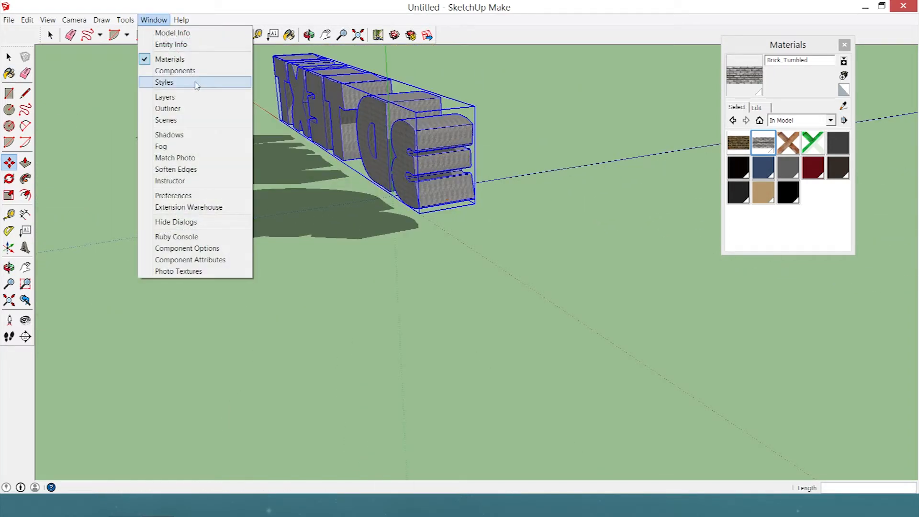
pyautogui.click(164, 134)
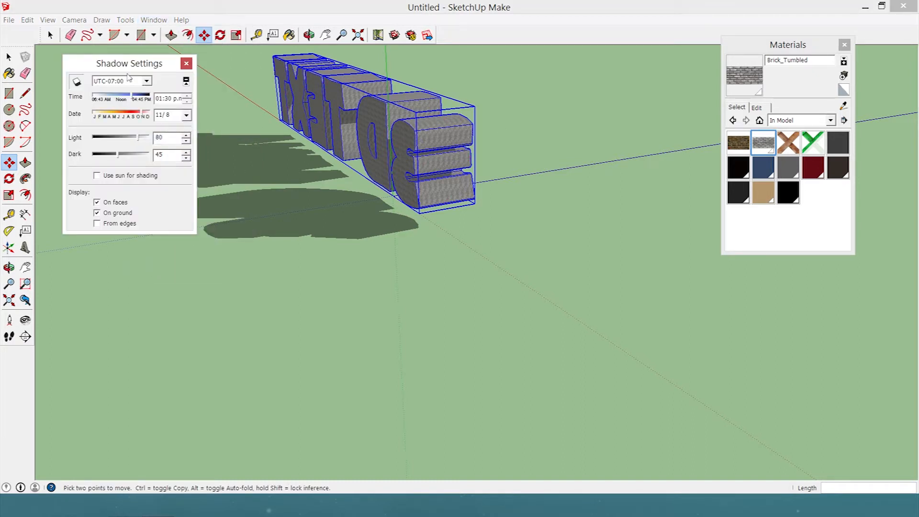
pyautogui.click(145, 81)
pyautogui.scroll(-4, 130, 163)
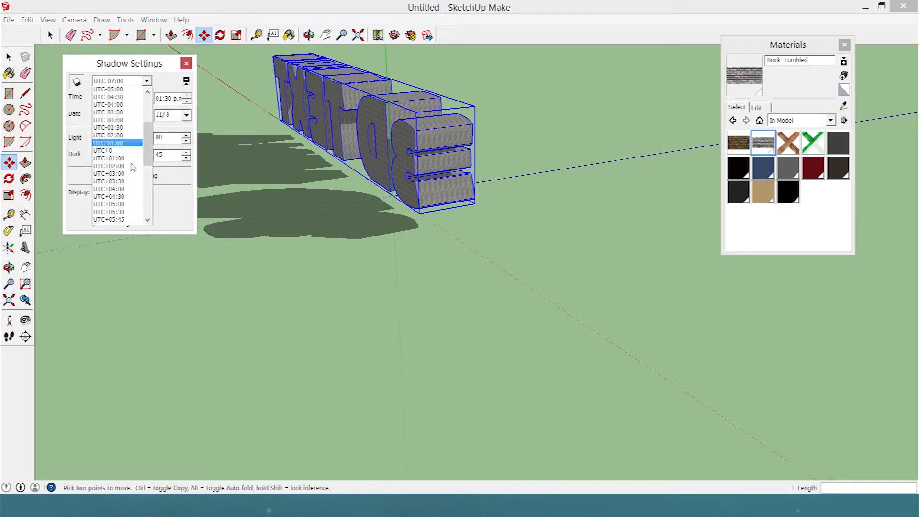
pyautogui.scroll(-7, 133, 166)
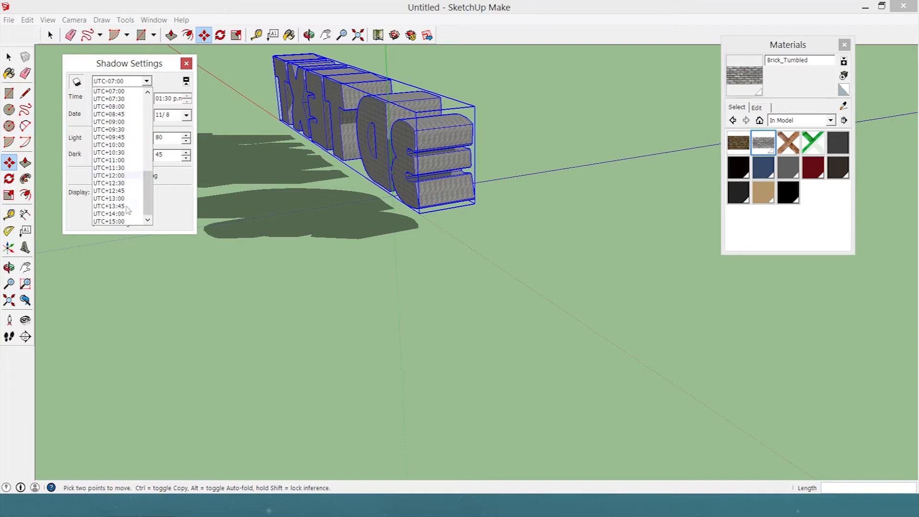
pyautogui.click(128, 175)
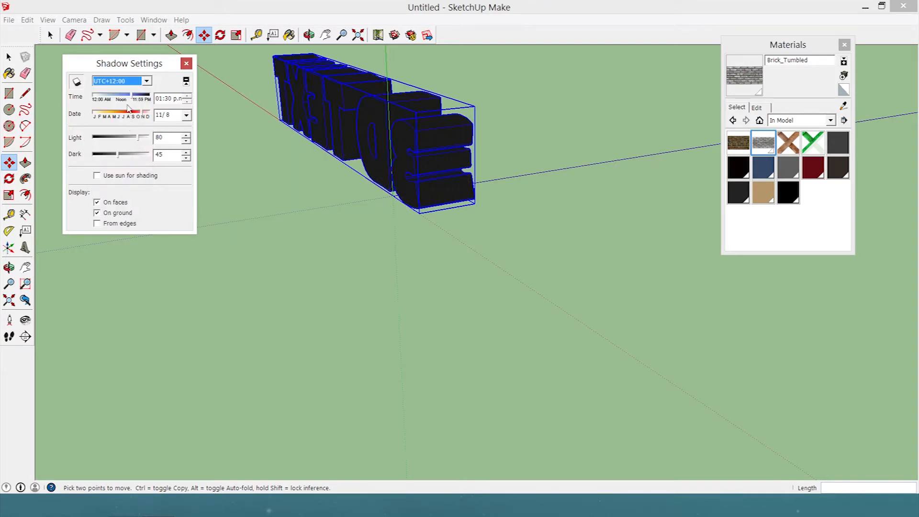
# Set the shadow time to 08:53 a.m. and the date to 2/17, and close the shadow settings.
pyautogui.moveTo(128, 99); pyautogui.dragTo(102, 117)
pyautogui.moveTo(196, 105); pyautogui.dragTo(484, 181, button='middle')
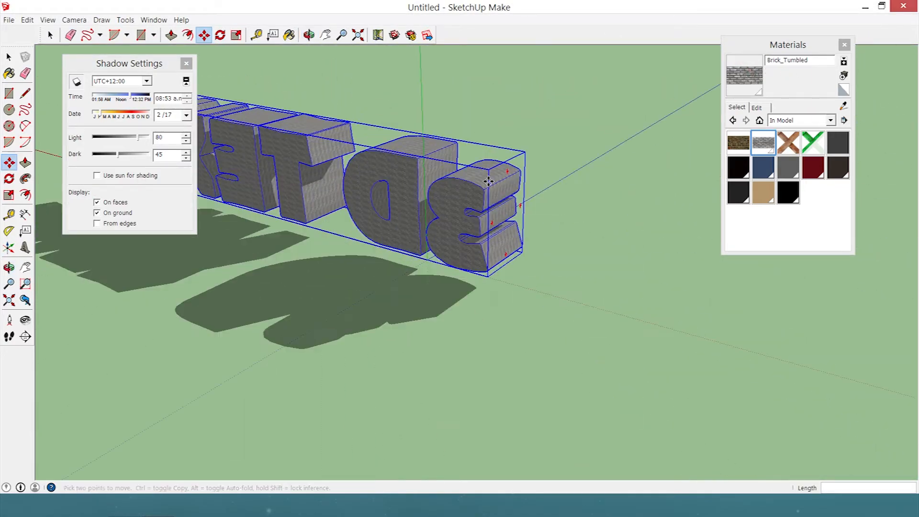
pyautogui.moveTo(524, 223); pyautogui.dragTo(148, 308, button='middle')
pyautogui.press('m')
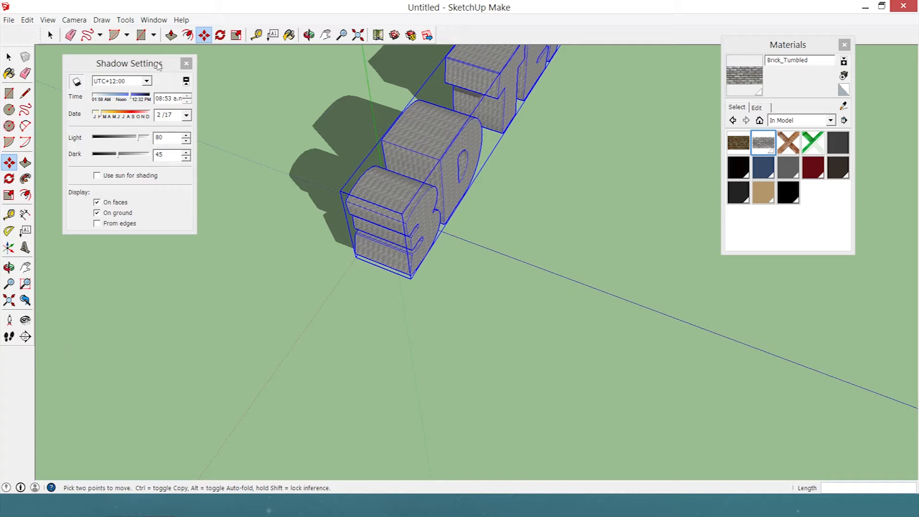
pyautogui.click(186, 64)
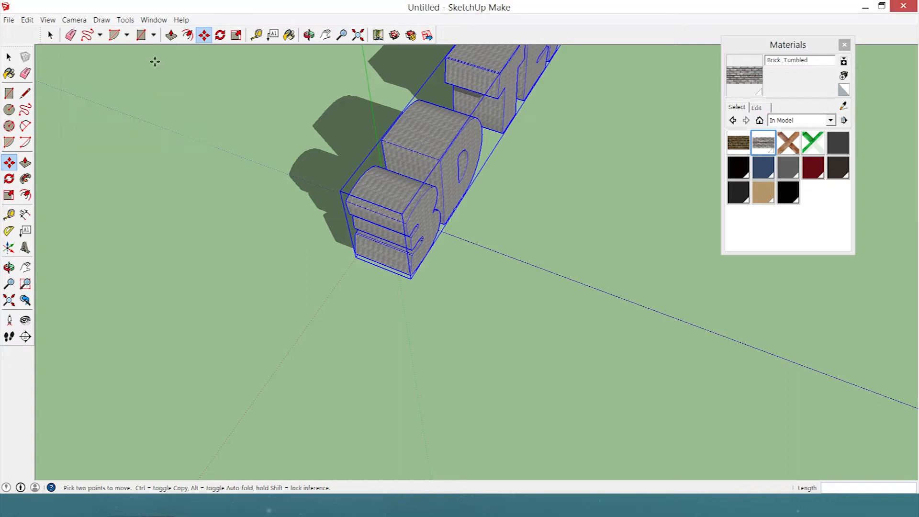
# Turn on fog to preview its effect on the 3D text at different distances, and turn it off again.
pyautogui.click(27, 20)
pyautogui.moveTo(47, 19)
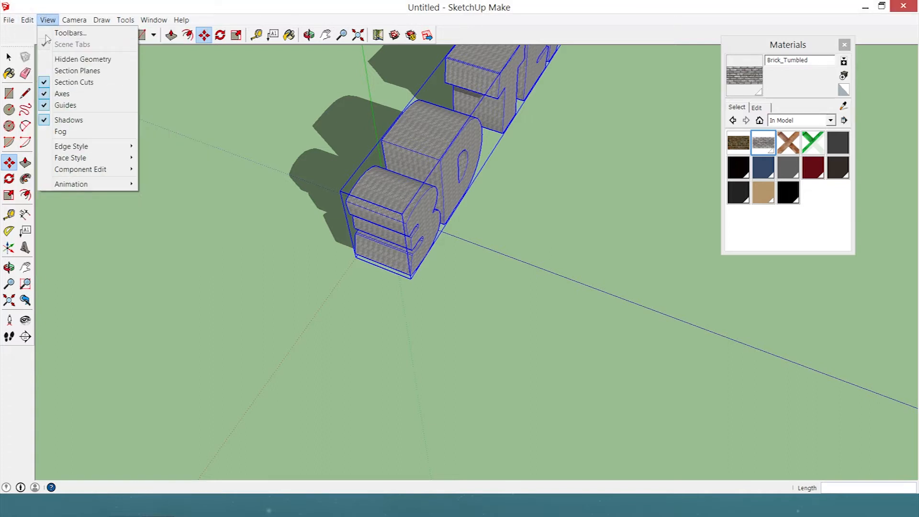
pyautogui.click(62, 130)
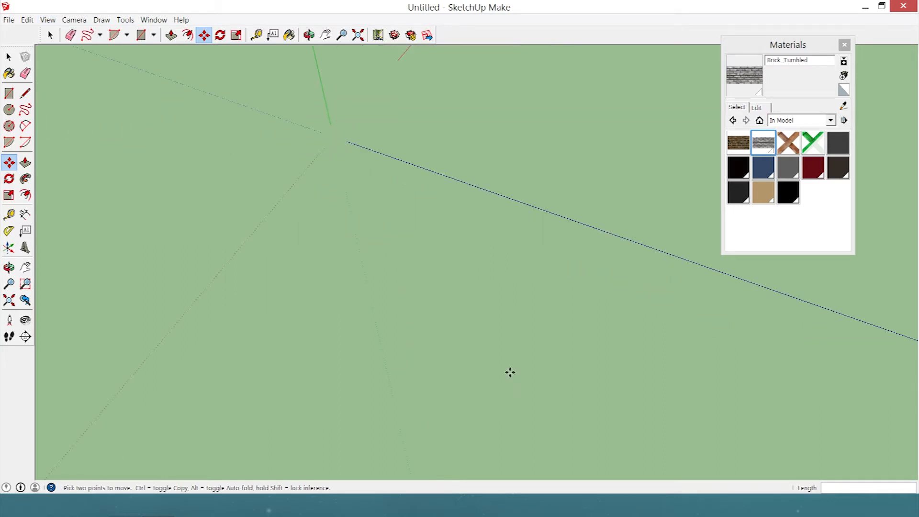
pyautogui.scroll(-3, 476, 399)
pyautogui.scroll(-2, 433, 356)
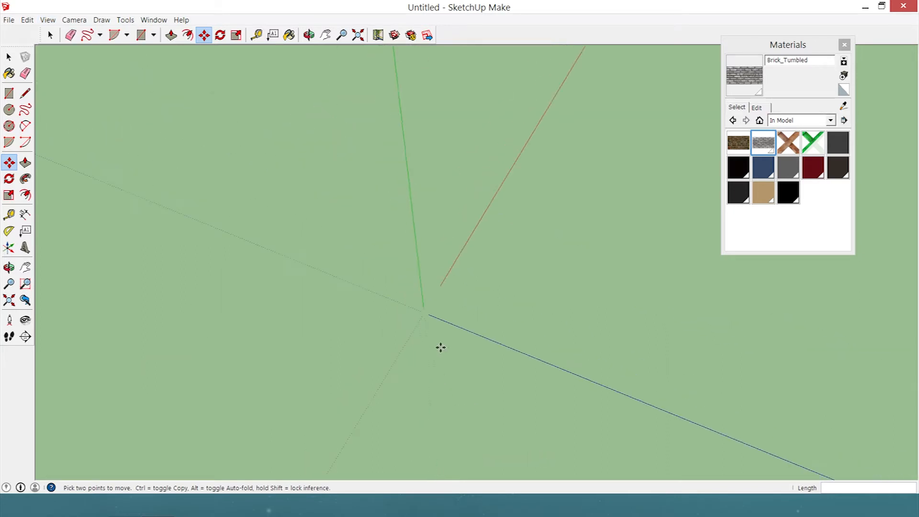
pyautogui.scroll(8, 439, 347)
pyautogui.moveTo(485, 362); pyautogui.dragTo(354, 273, button='middle')
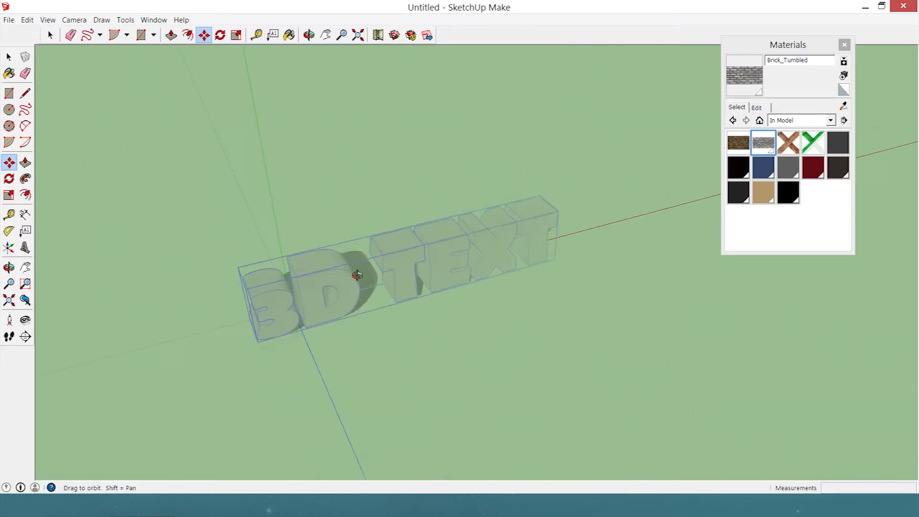
pyautogui.scroll(6, 371, 268)
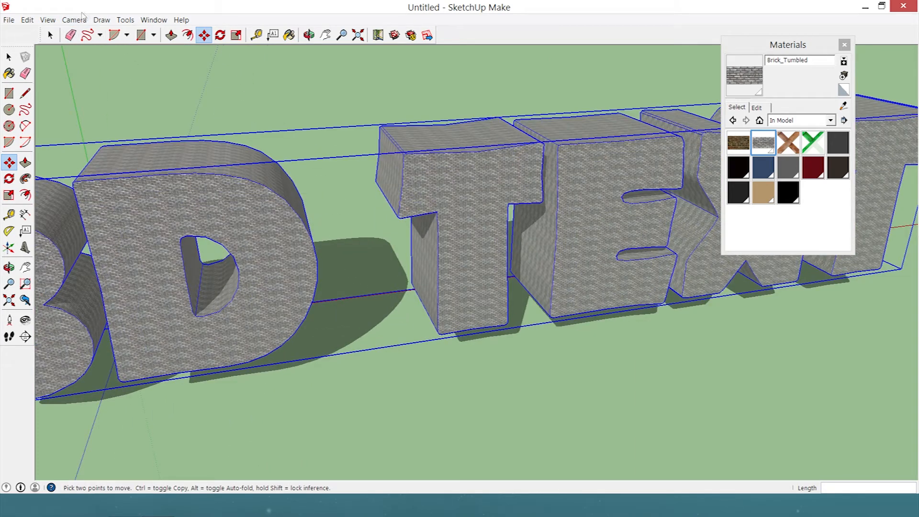
pyautogui.click(47, 19)
pyautogui.click(57, 128)
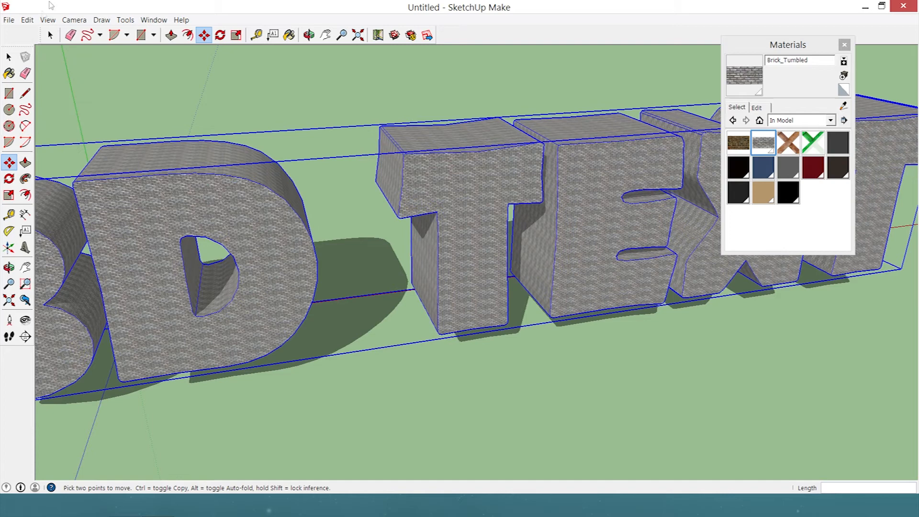
# Open the style browser, look at the Photo Modeling collection and return to the Assorted Styles collection.
pyautogui.click(154, 20)
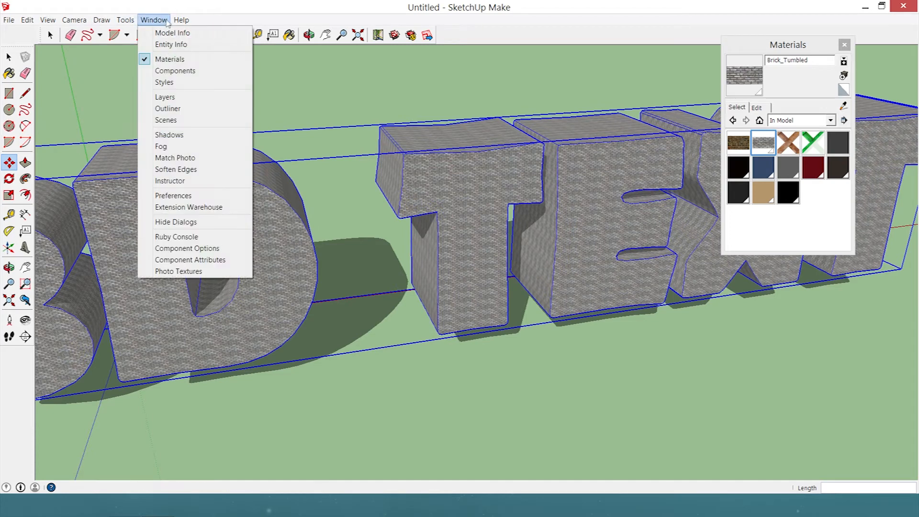
pyautogui.click(174, 85)
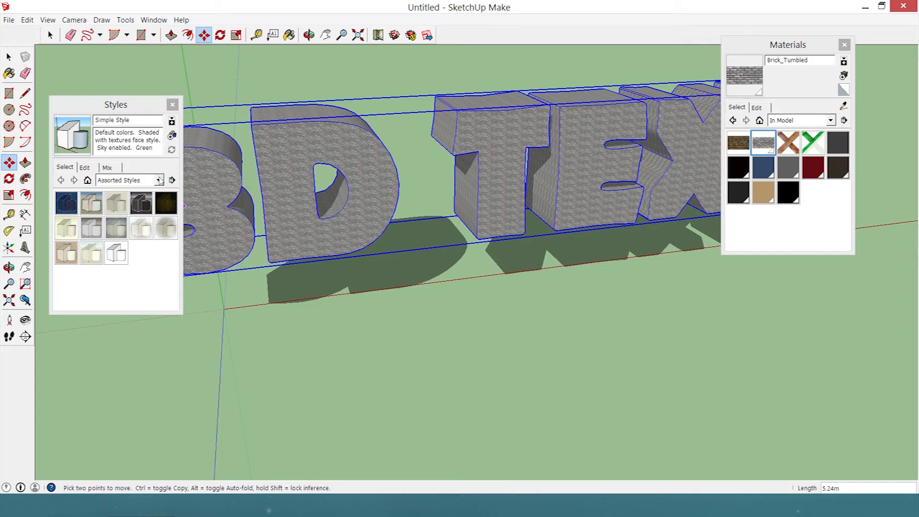
pyautogui.click(159, 180)
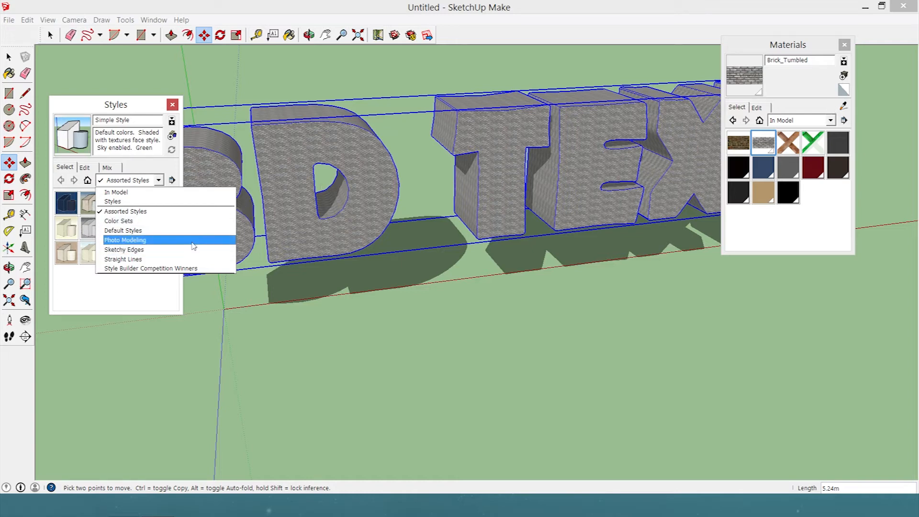
pyautogui.click(193, 245)
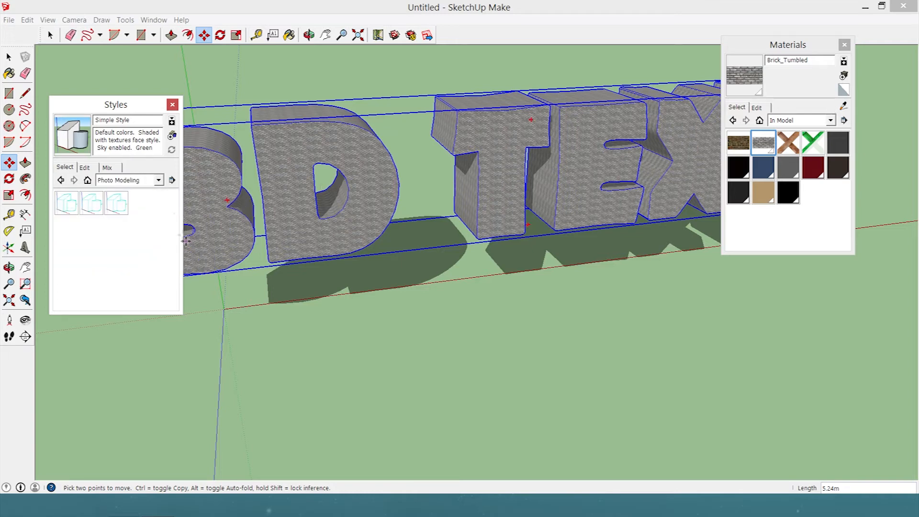
pyautogui.click(158, 180)
pyautogui.click(127, 207)
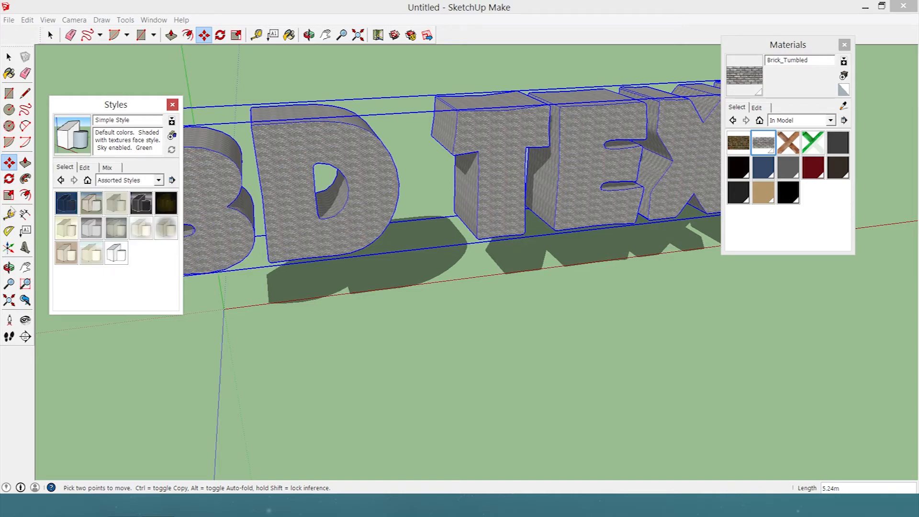
# Apply the Blueprint style to the model and inspect the deselected 3D text from several angles.
pyautogui.click(70, 205)
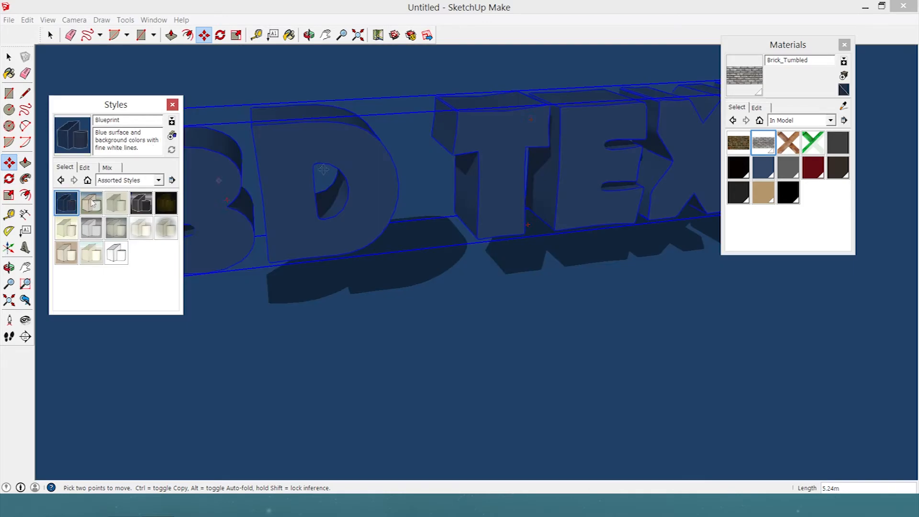
pyautogui.click(181, 66)
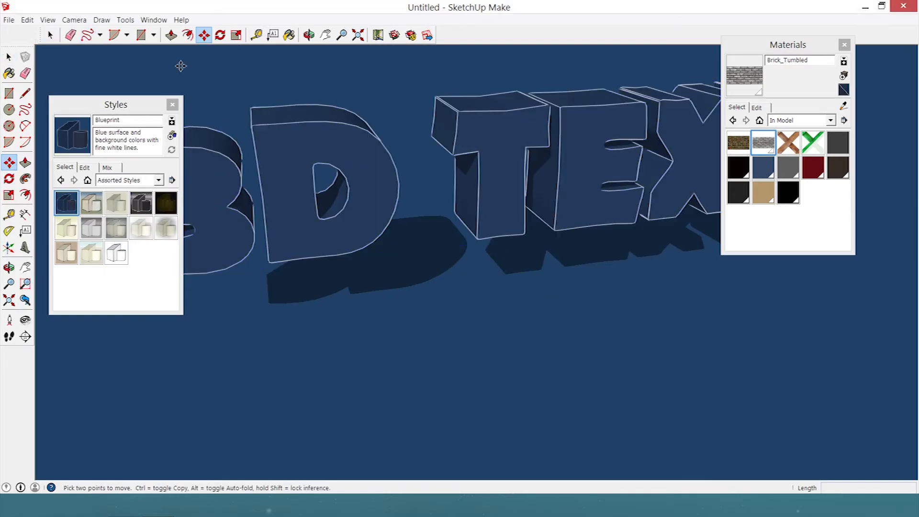
pyautogui.press('space')
pyautogui.moveTo(459, 111); pyautogui.dragTo(402, 166, button='middle')
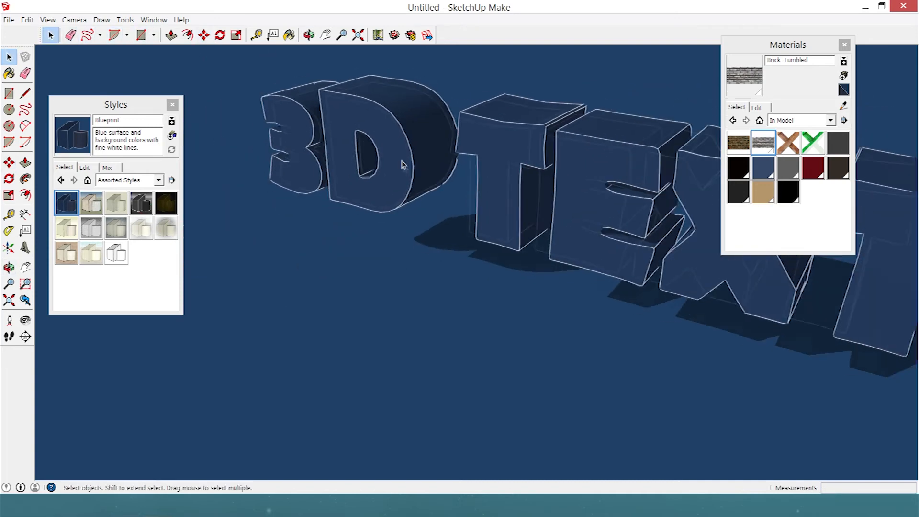
pyautogui.scroll(-4, 402, 166)
pyautogui.moveTo(452, 220); pyautogui.dragTo(599, 156, button='middle')
pyautogui.scroll(1, 325, 173)
pyautogui.scroll(1, 325, 172)
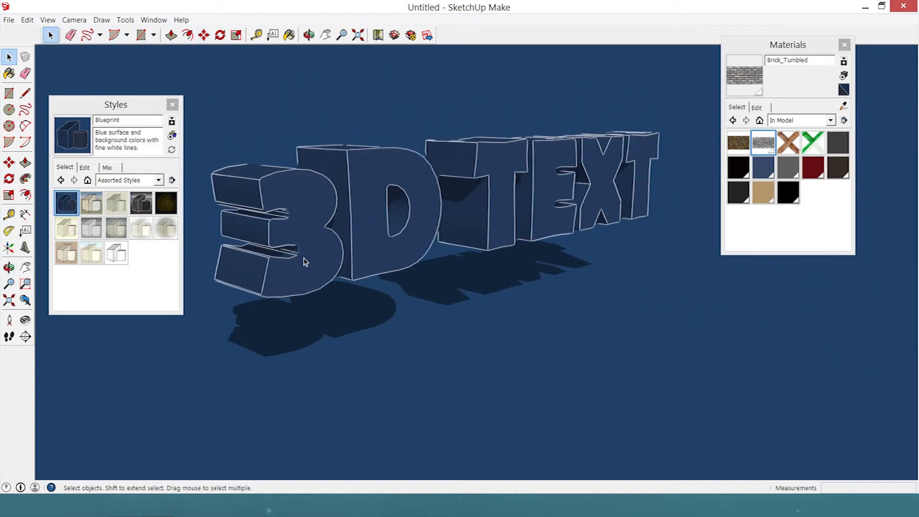
pyautogui.moveTo(637, 259); pyautogui.dragTo(508, 230, button='middle')
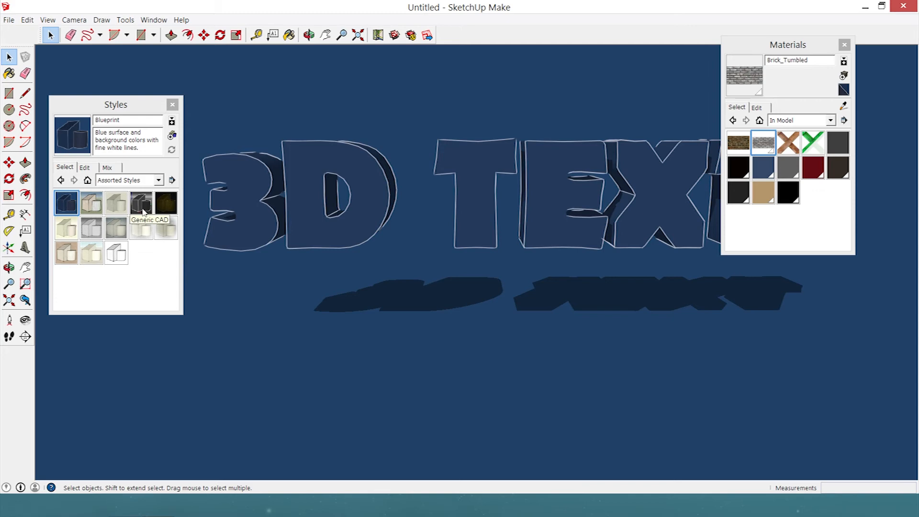
# Try the Generic CAD, Pencil on Tracing Paper and Scribble on Masonite styles on the model.
pyautogui.click(143, 212)
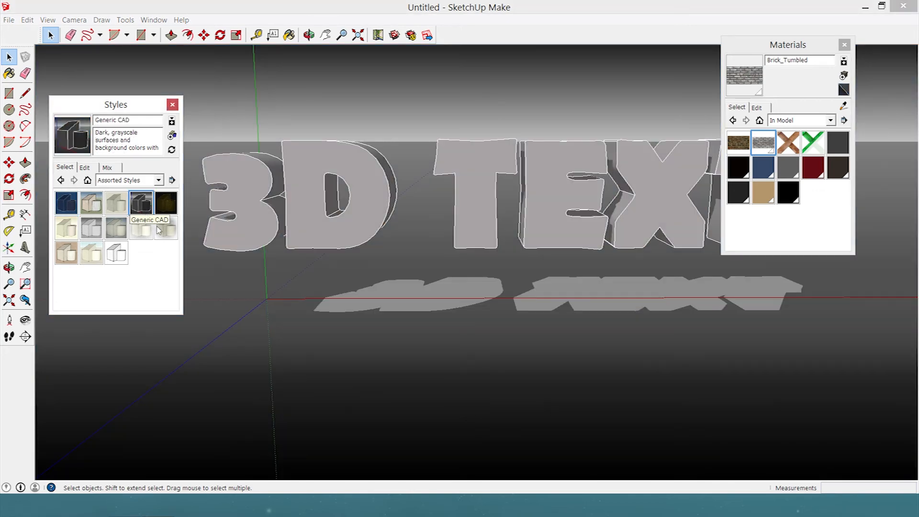
pyautogui.click(77, 235)
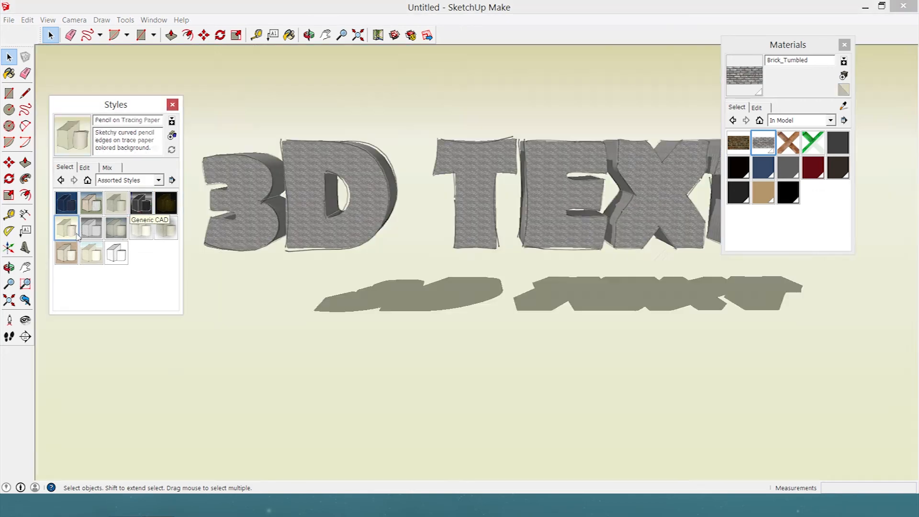
pyautogui.click(66, 252)
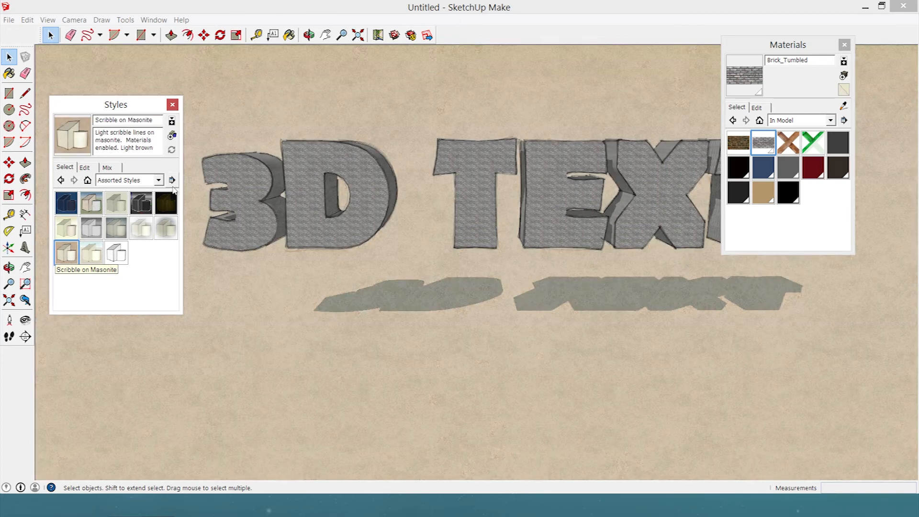
# Restore the Simple Style from the styles already used in the model and view the whole 3D text.
pyautogui.click(157, 180)
pyautogui.click(154, 193)
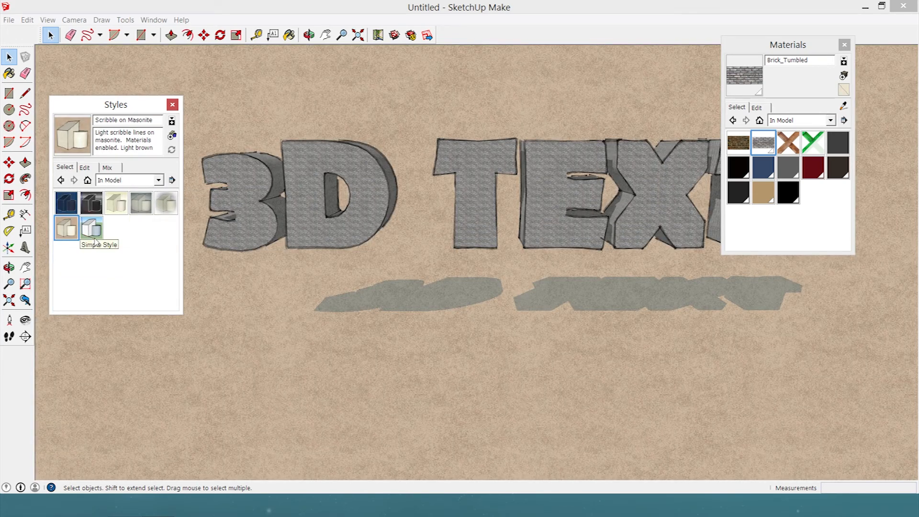
pyautogui.click(95, 238)
pyautogui.moveTo(467, 145); pyautogui.dragTo(576, 293, button='middle')
pyautogui.scroll(-2, 576, 293)
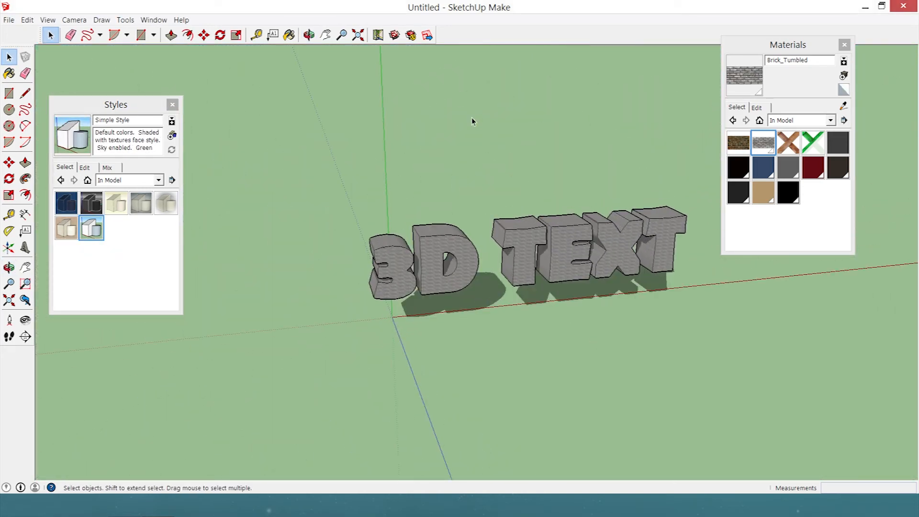